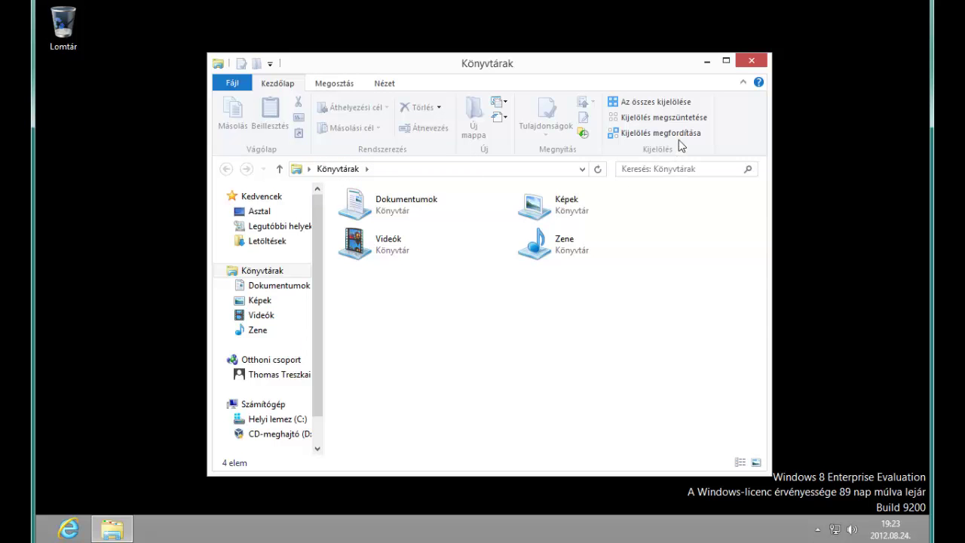
Step: Collapse the ribbon of the Könyvtárak window and expand it again
left_click(743, 83)
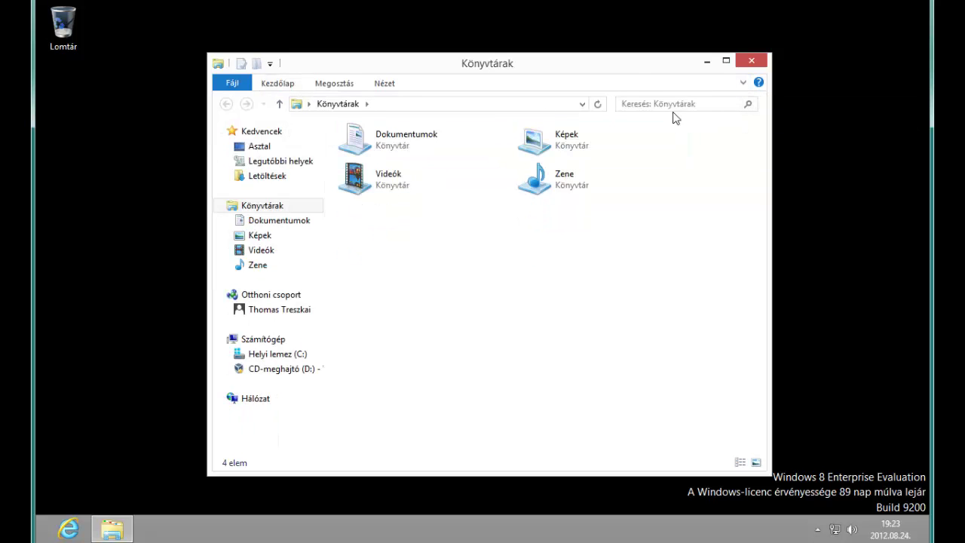
left_click(743, 84)
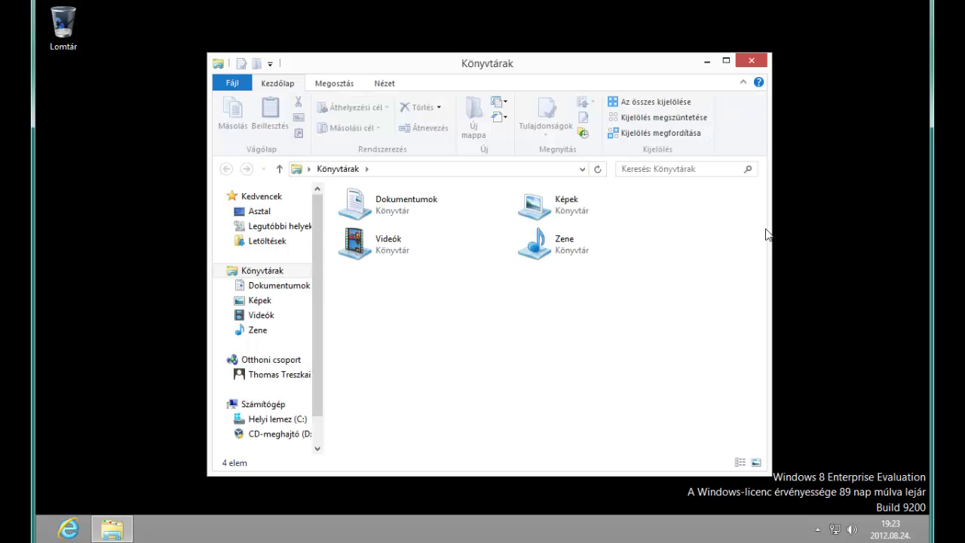
left_click(630, 236, "ctrl")
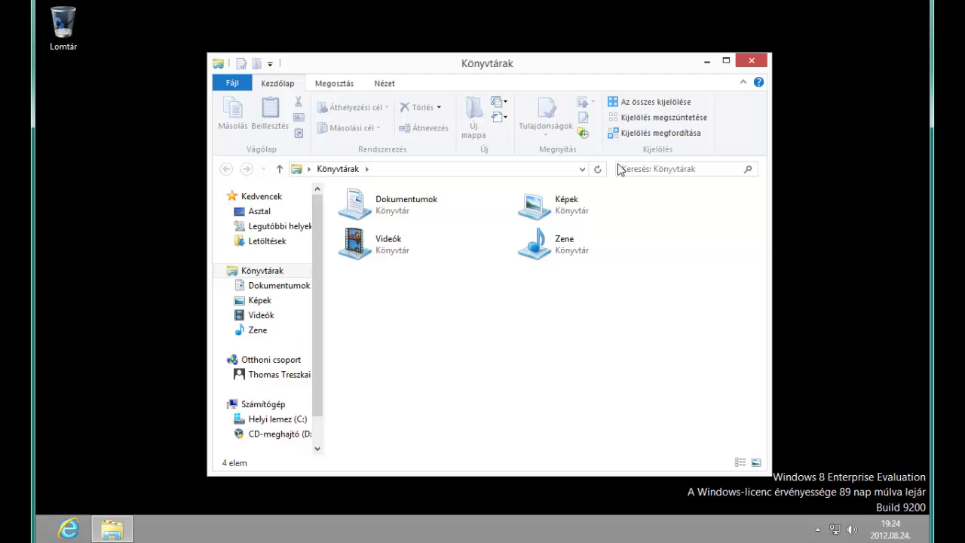
Step: Close and reopen File Explorer, look through its navigation pane, and close the window again
left_click(747, 60)
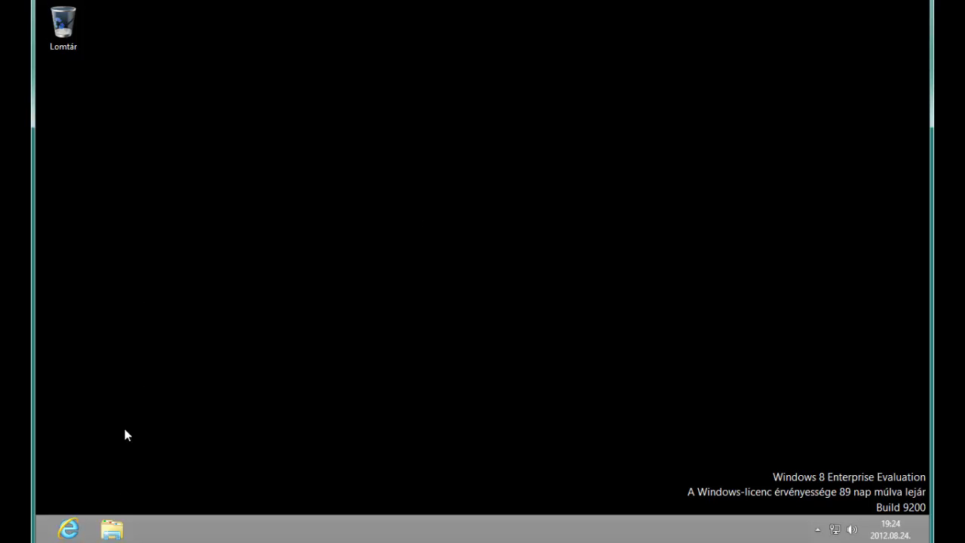
left_click(112, 529)
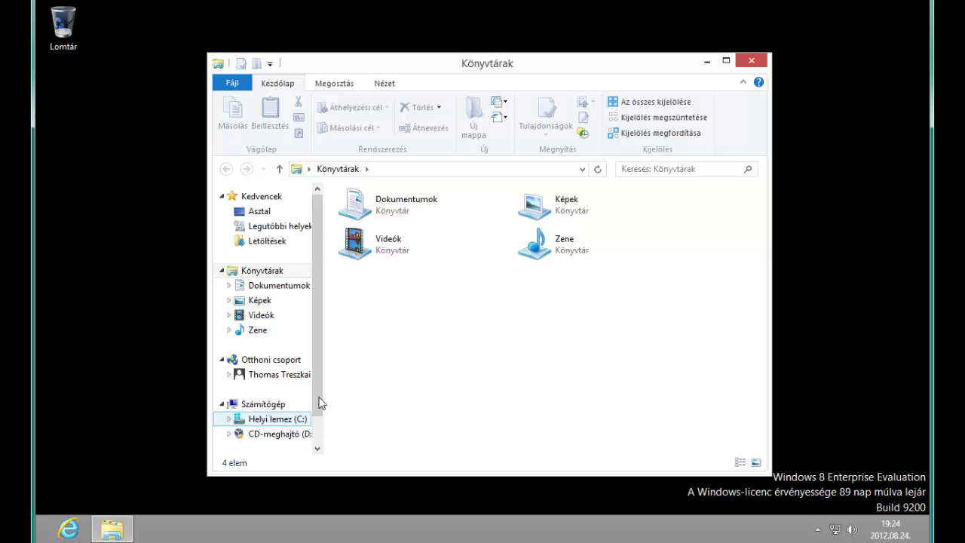
scroll(319, 419, "down", 1)
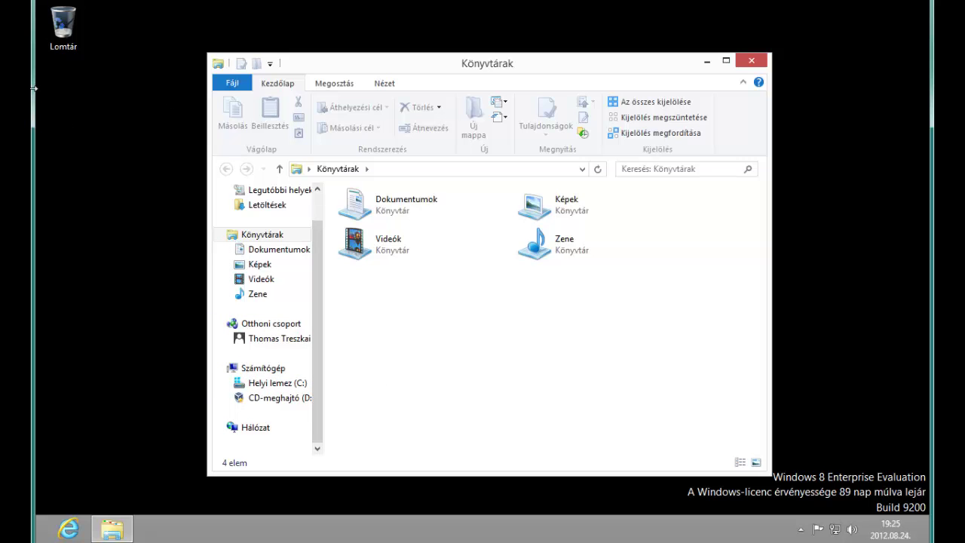
left_click(751, 60)
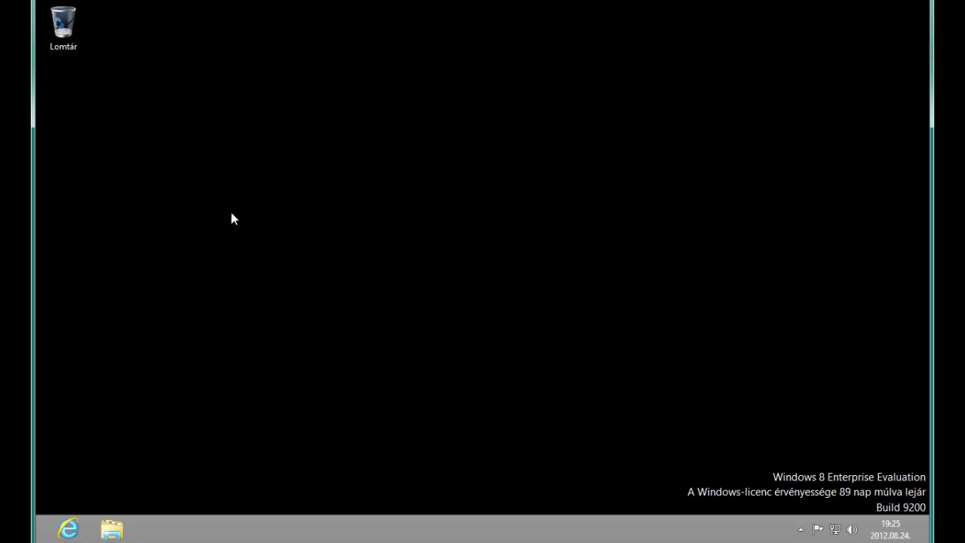
Step: Open the power options (Főkapcsoló) in the Start screen's settings and choose a power action for Windows 8
key("super")
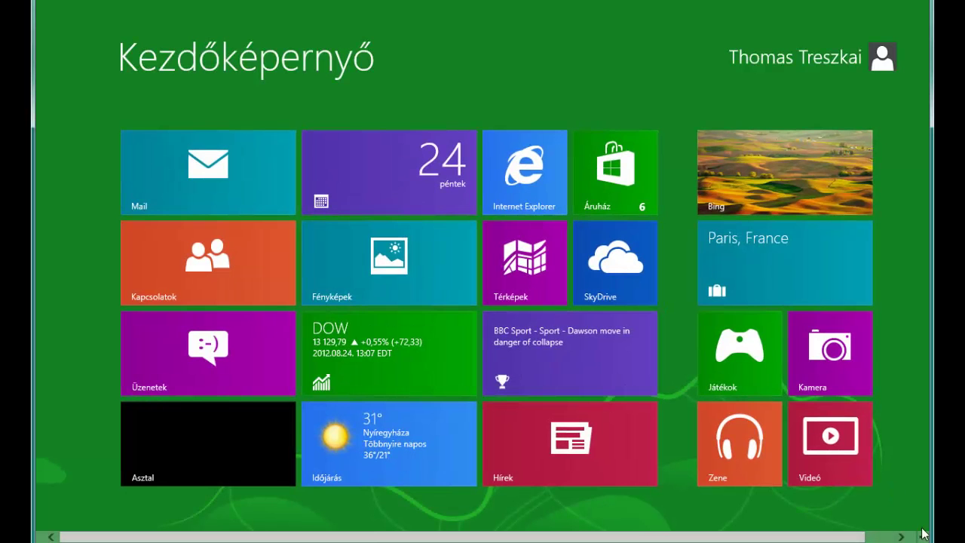
mouse_move(923, 538)
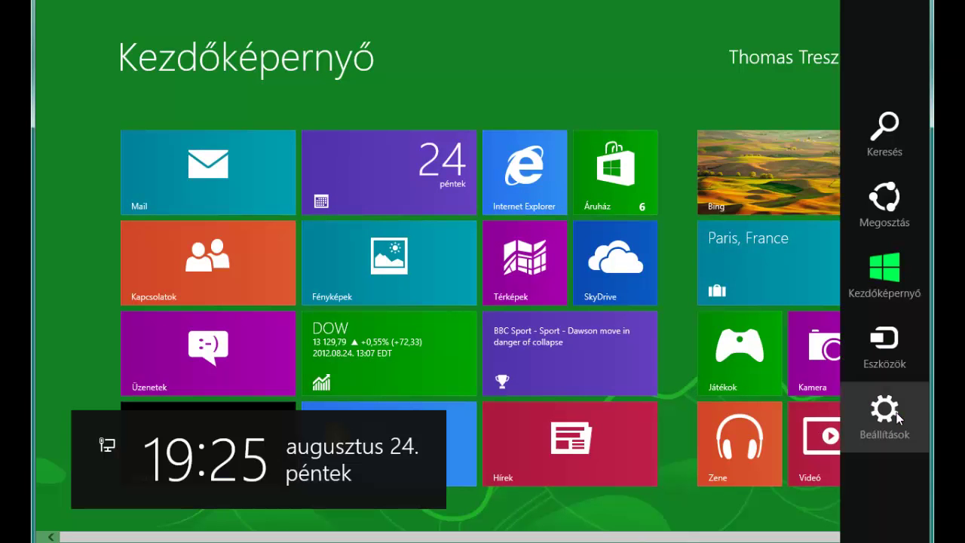
key("super+i")
left_click(808, 443)
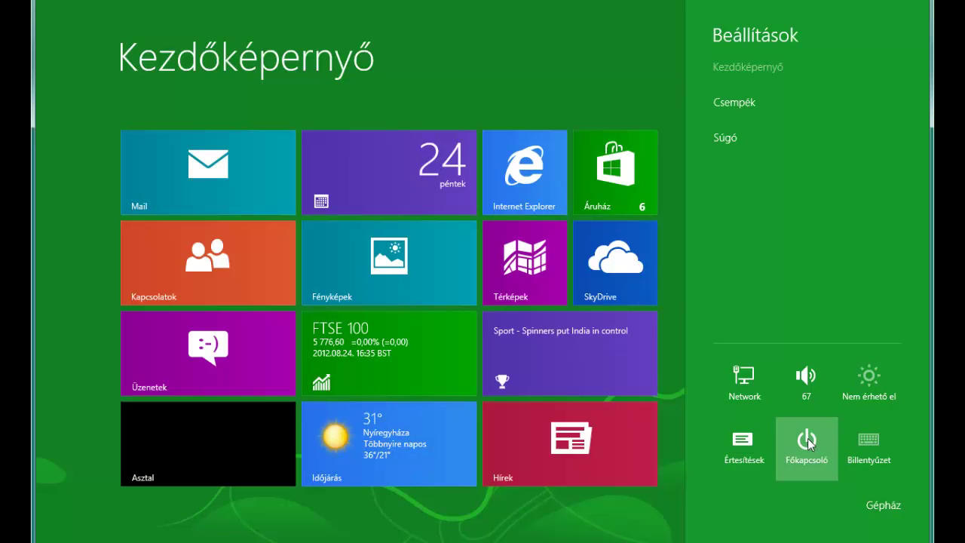
left_click(803, 315)
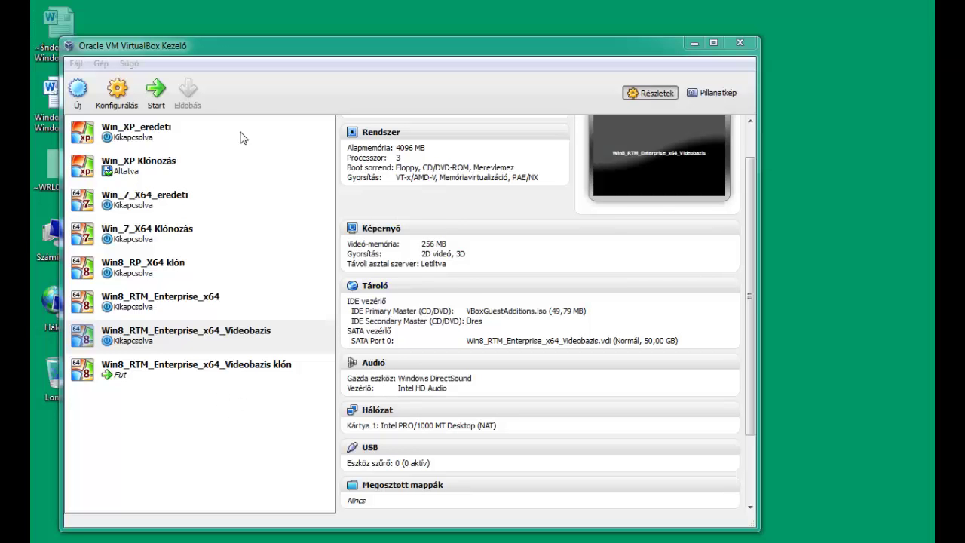
Step: Switch to Oracle VM VirtualBox and examine the details of the Win8_RTM_Enterprise_x64_Videobazis machine, down to its shared folders
left_click(185, 339)
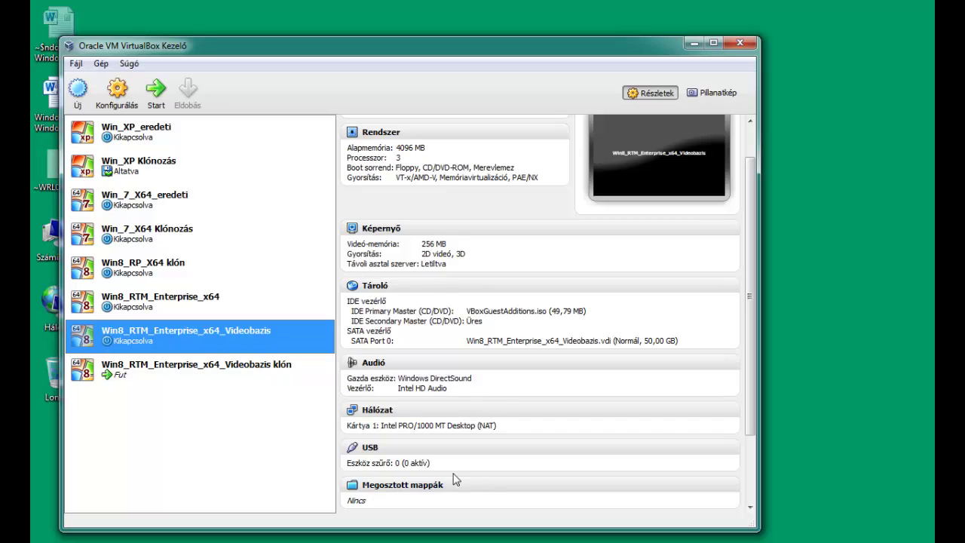
left_click_drag(754, 352, 754, 277)
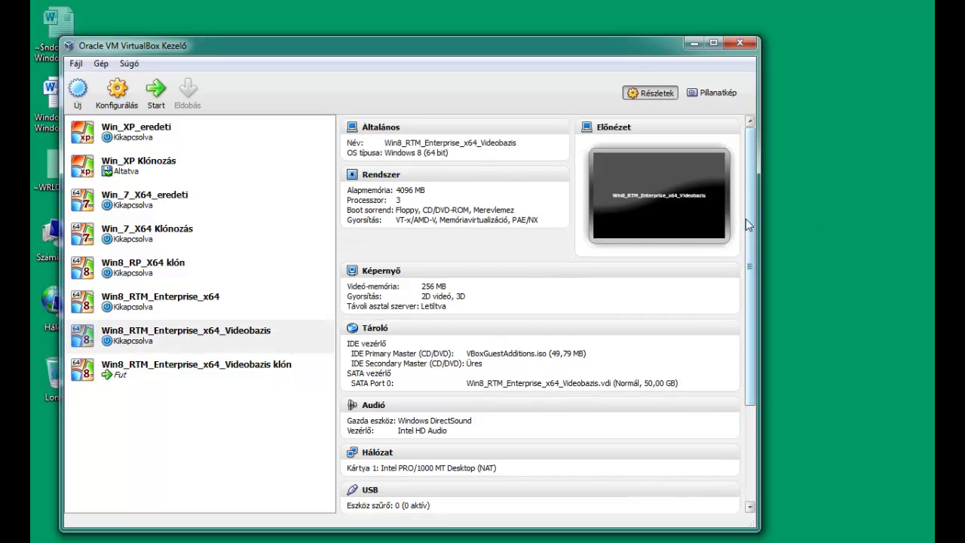
scroll(551, 305, "down", 3)
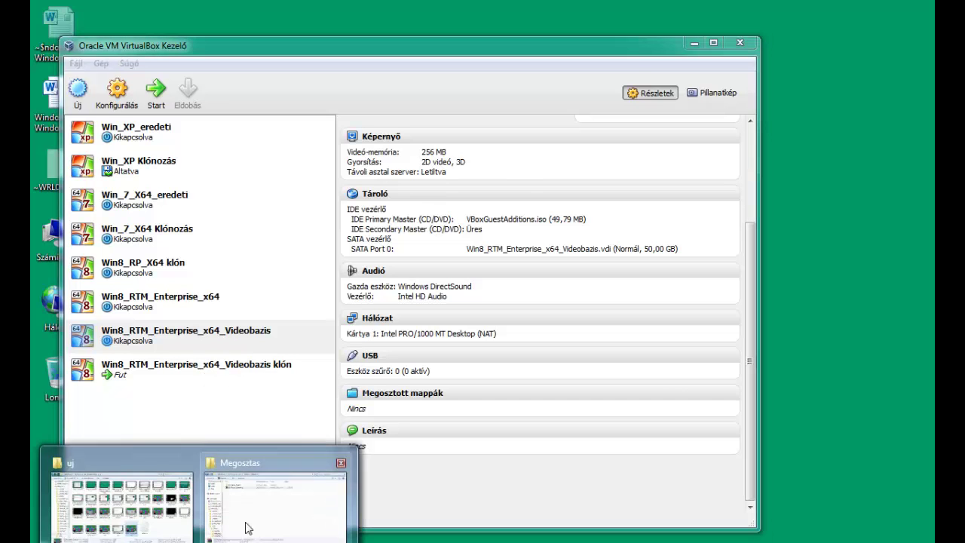
Step: Switch to Windows Explorer and browse from the Users folder on Munka (G:) down to the Megosztas folder
left_click(245, 528)
left_click(283, 137)
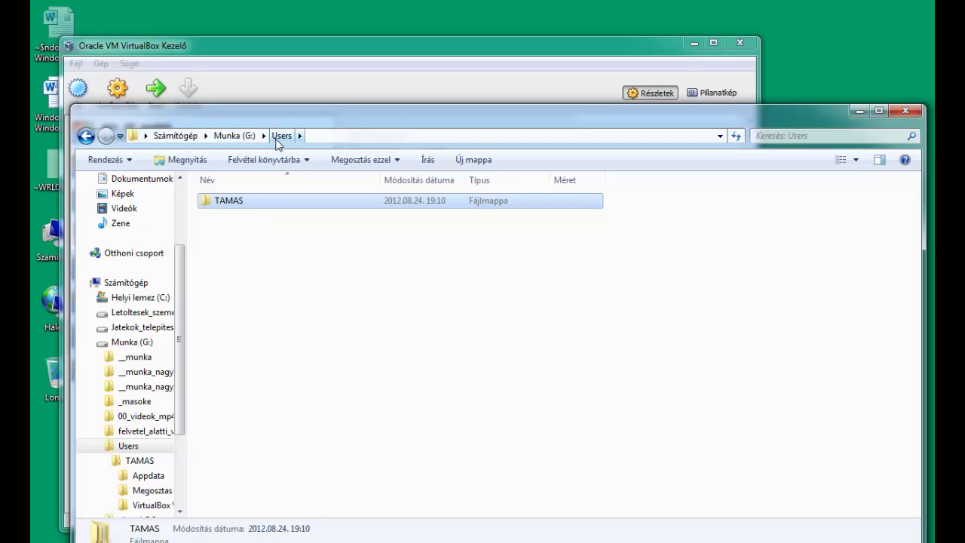
double_click(240, 202)
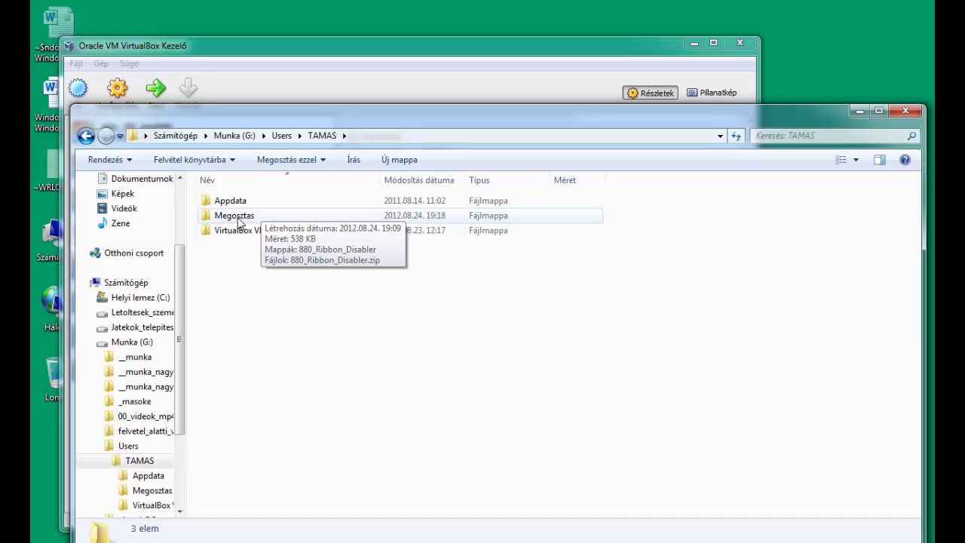
double_click(238, 217)
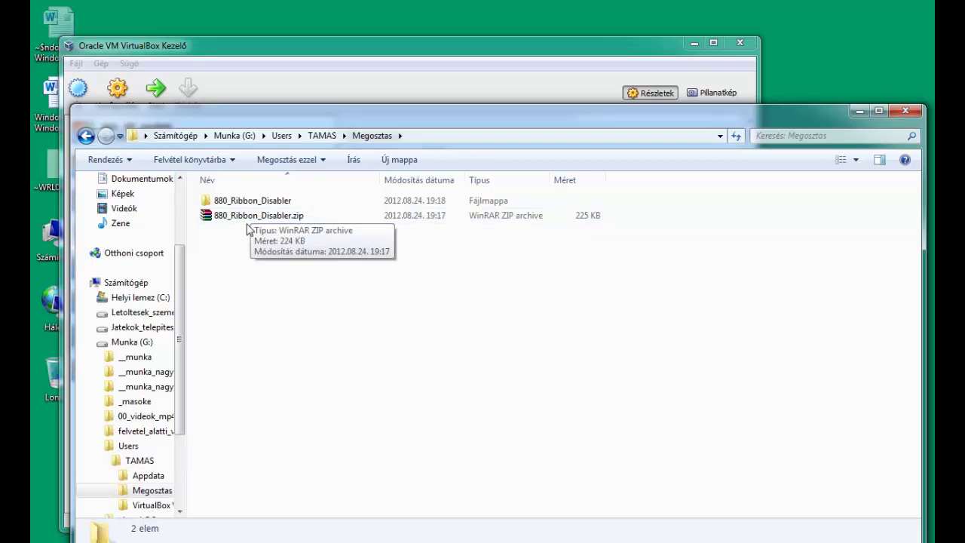
Step: Move the 880_Ribbon_Disabler folder and 880_Ribbon_Disabler.zip from Megosztas into the program folder of Videobazis DVD on the desktop
left_click(240, 204)
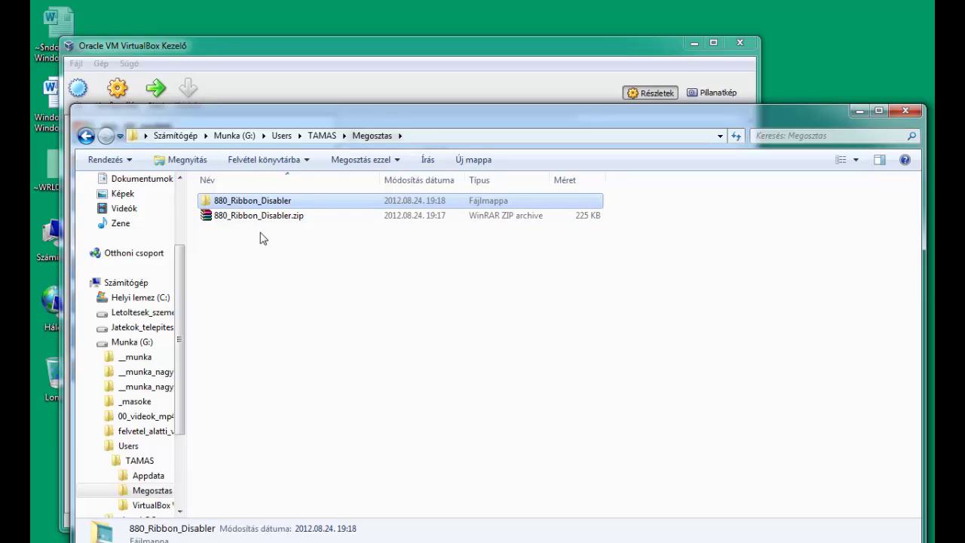
key("ctrl+a")
key("ctrl+x")
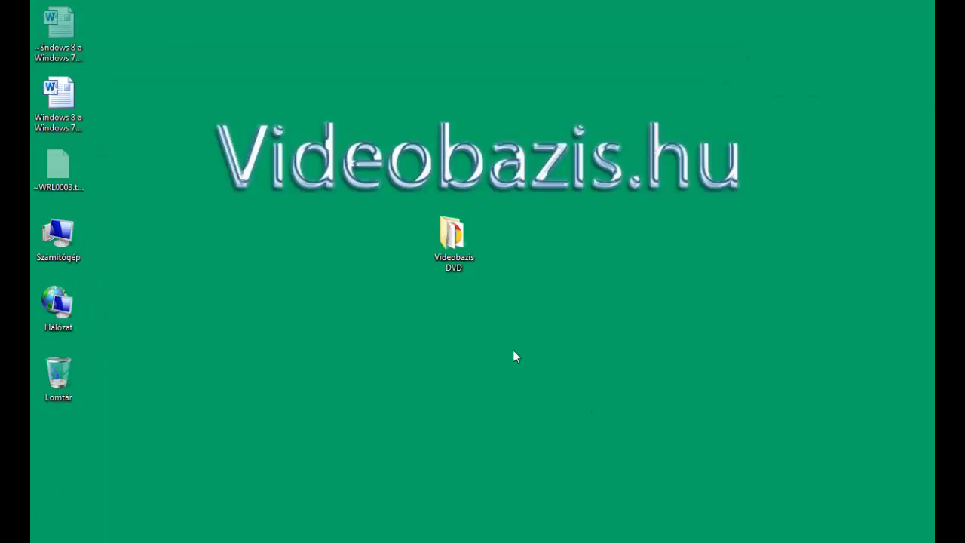
double_click(452, 232)
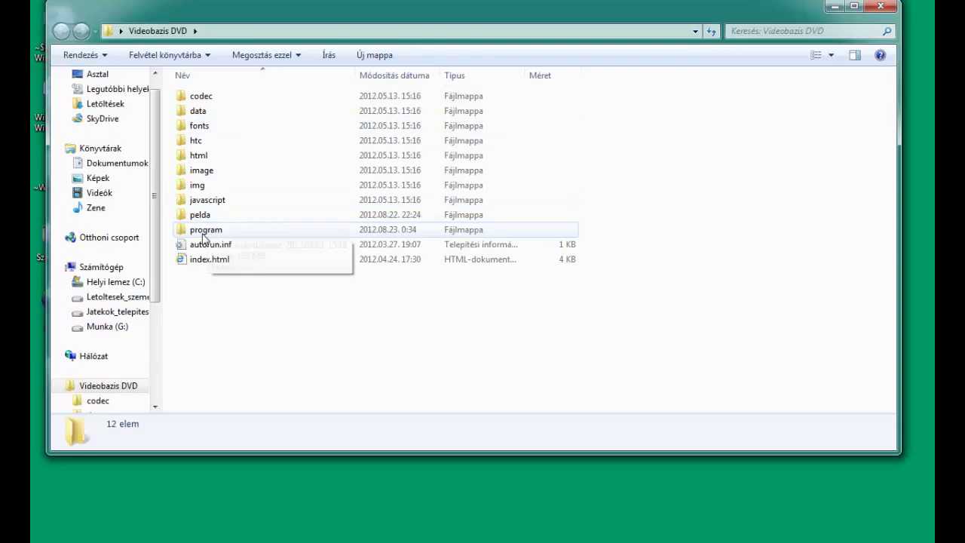
double_click(208, 230)
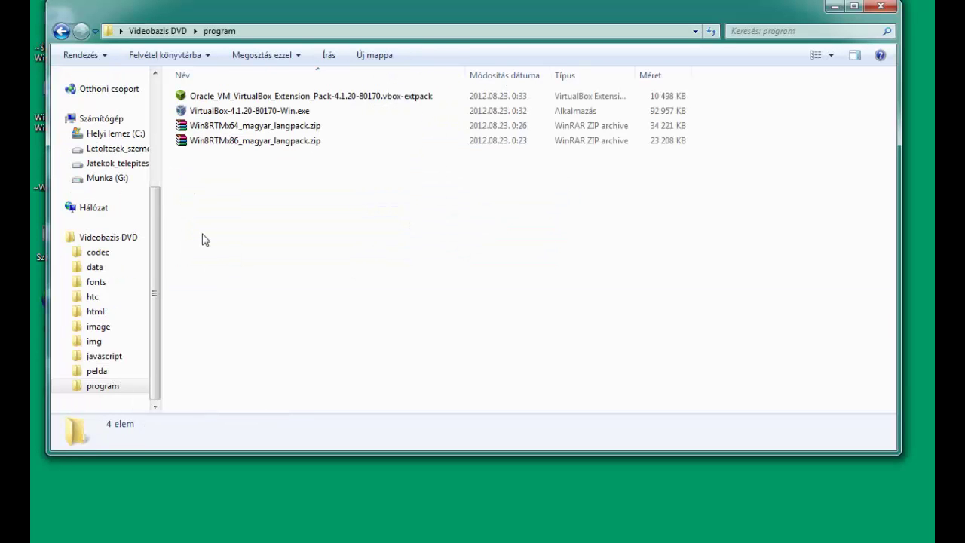
key("ctrl+v")
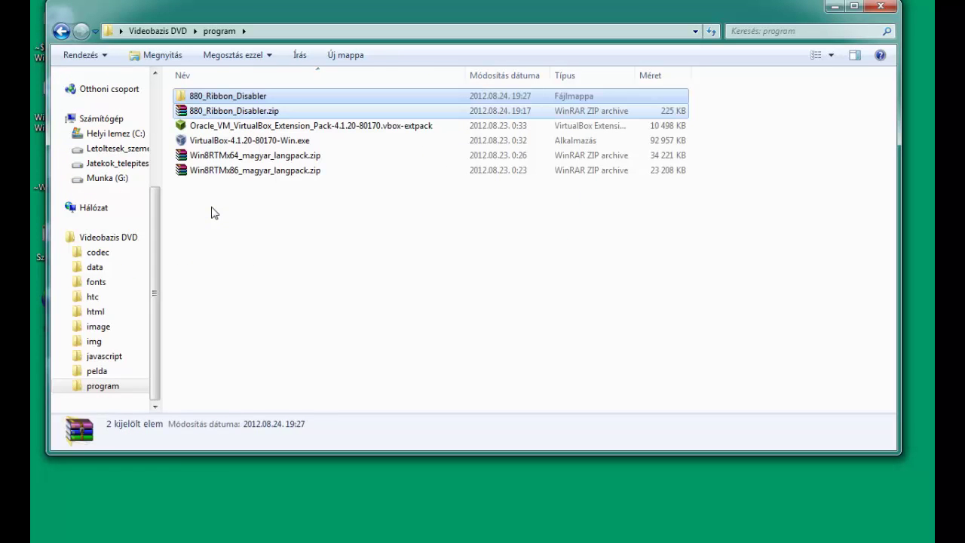
left_click(237, 199)
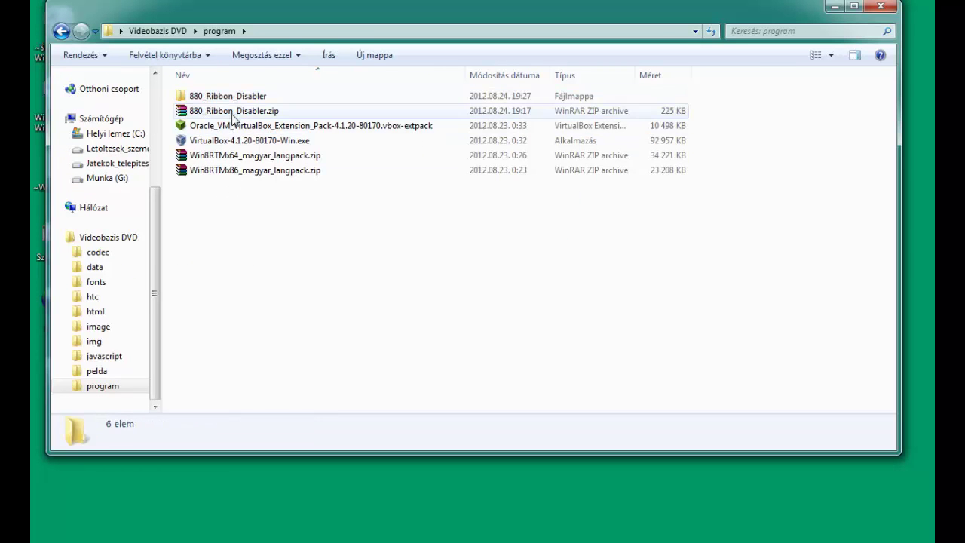
Step: Check the contents of the 880_Ribbon_Disabler folder, and place the Megosztas window below the program folder's file list
double_click(238, 95)
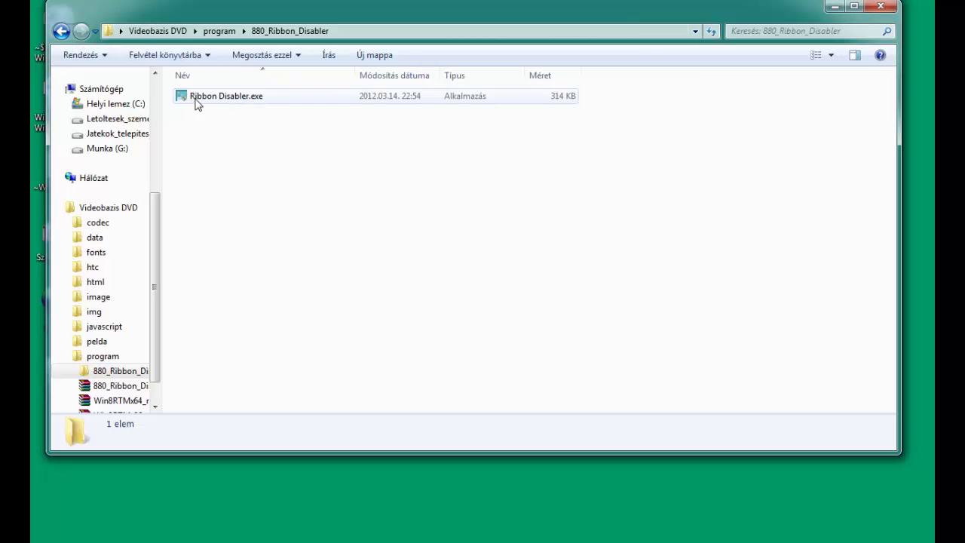
left_click(62, 31)
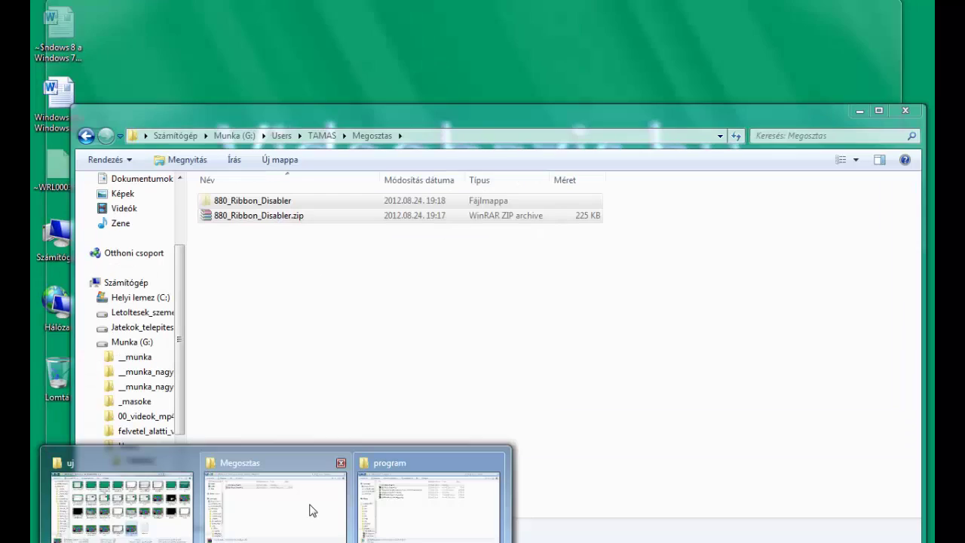
left_click(312, 510)
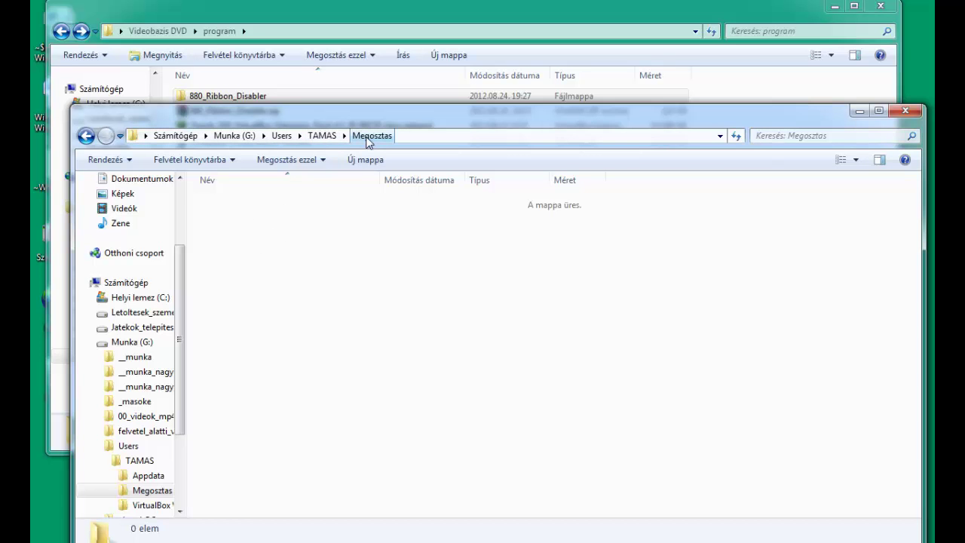
left_click_drag(341, 121, 338, 175)
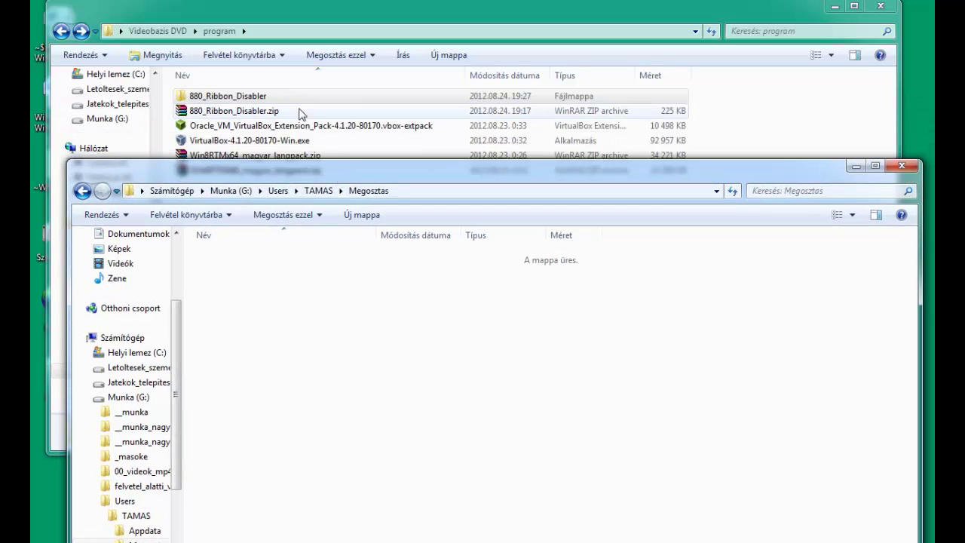
Step: View the executable inside the program folder's 880_Ribbon_Disabler subfolder and return to the program folder
left_click(240, 99)
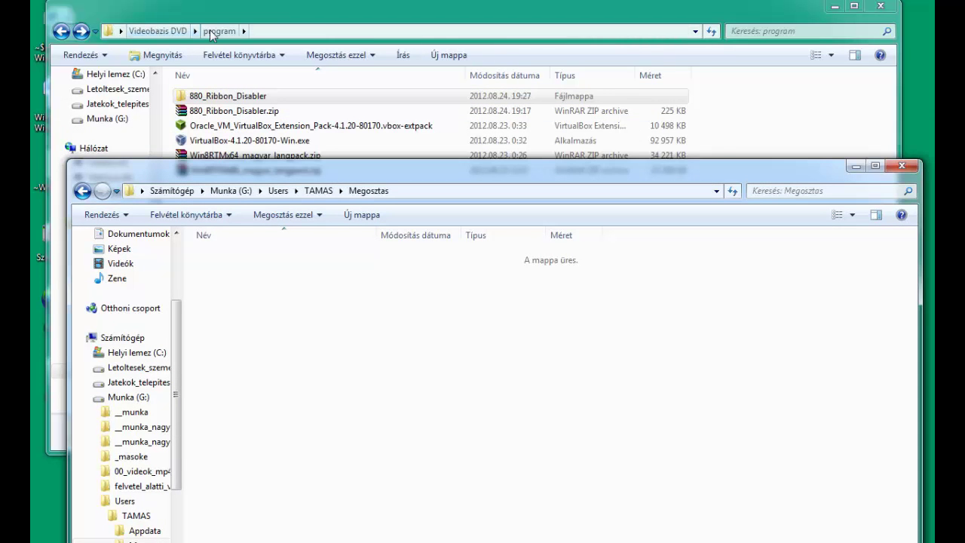
left_click(227, 99)
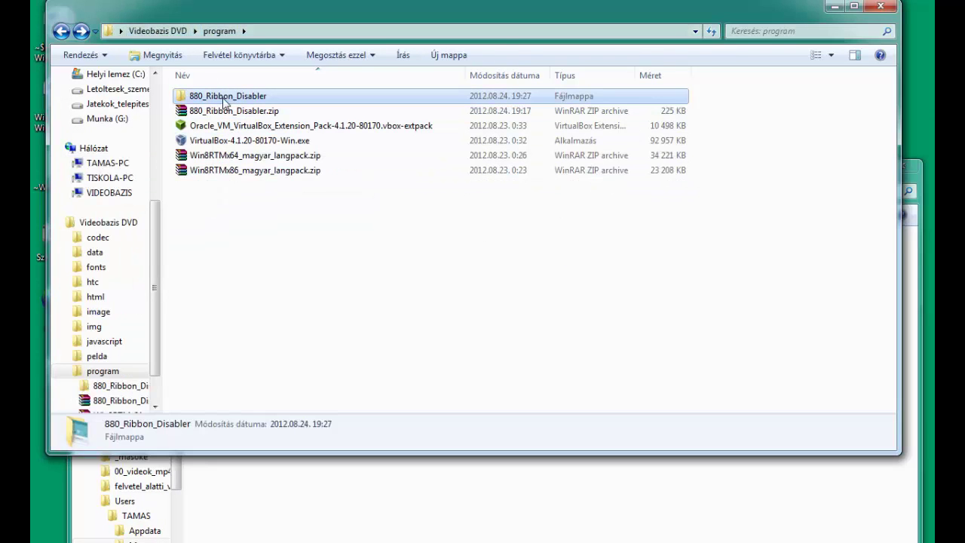
double_click(226, 100)
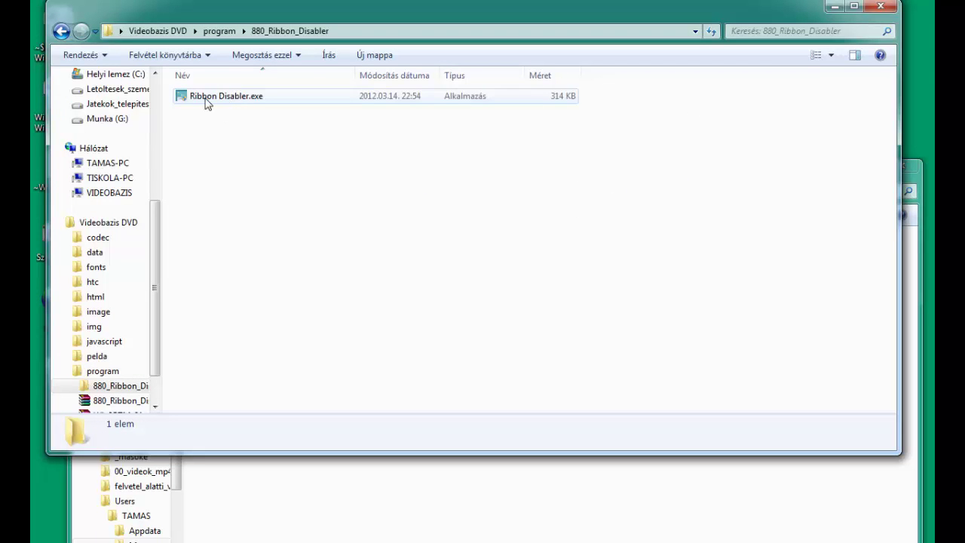
left_click(61, 31)
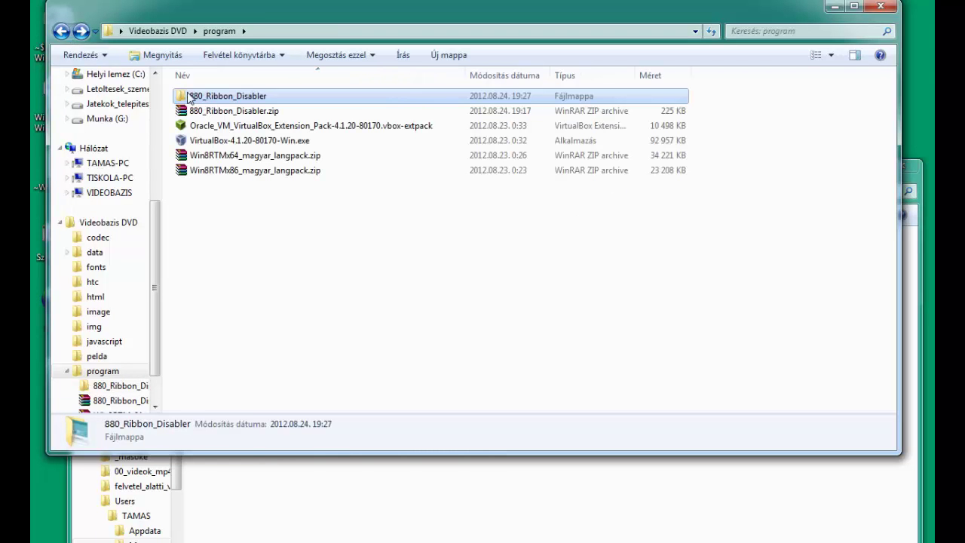
Step: Copy the 880_Ribbon_Disabler folder from the program folder into Megosztas, and clear both Explorer windows from the desktop
right_click(207, 99)
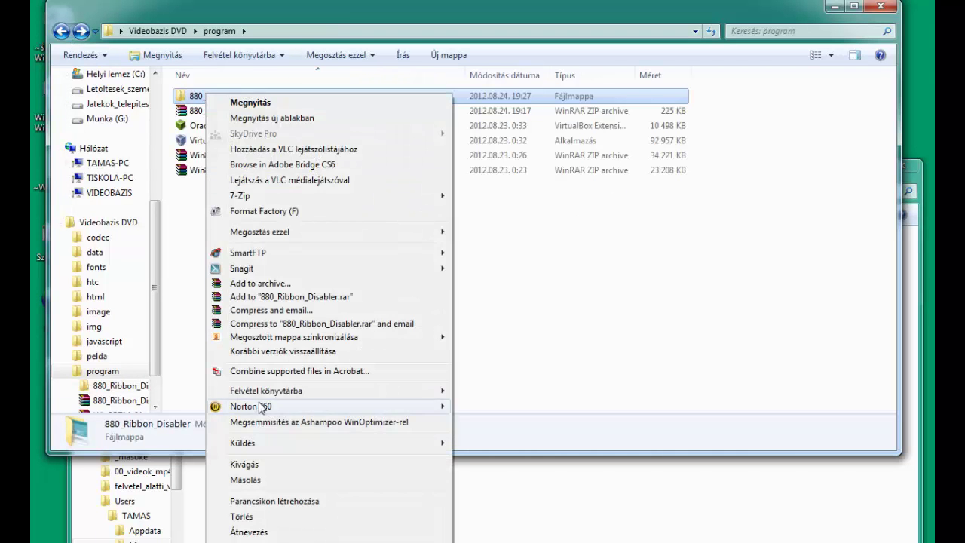
left_click(254, 483)
left_click(266, 491)
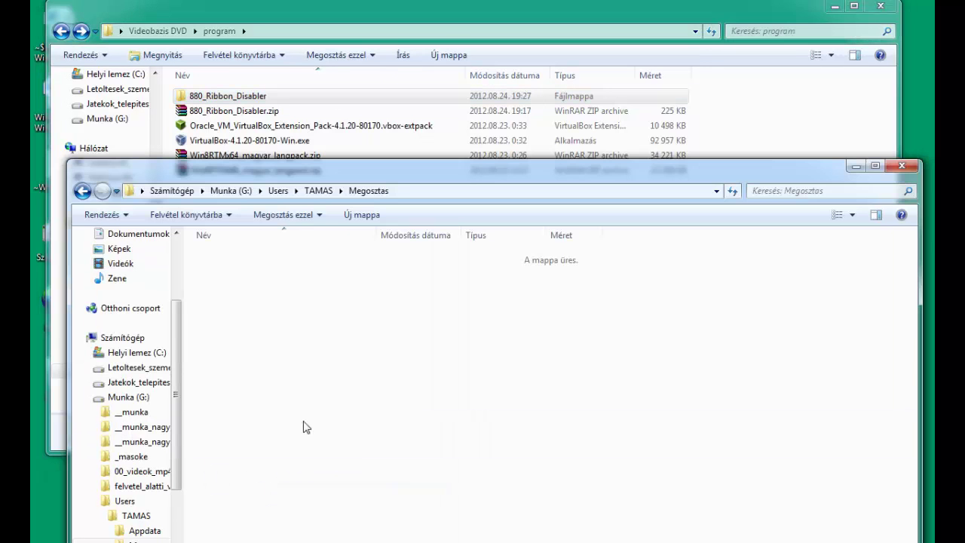
right_click(265, 238)
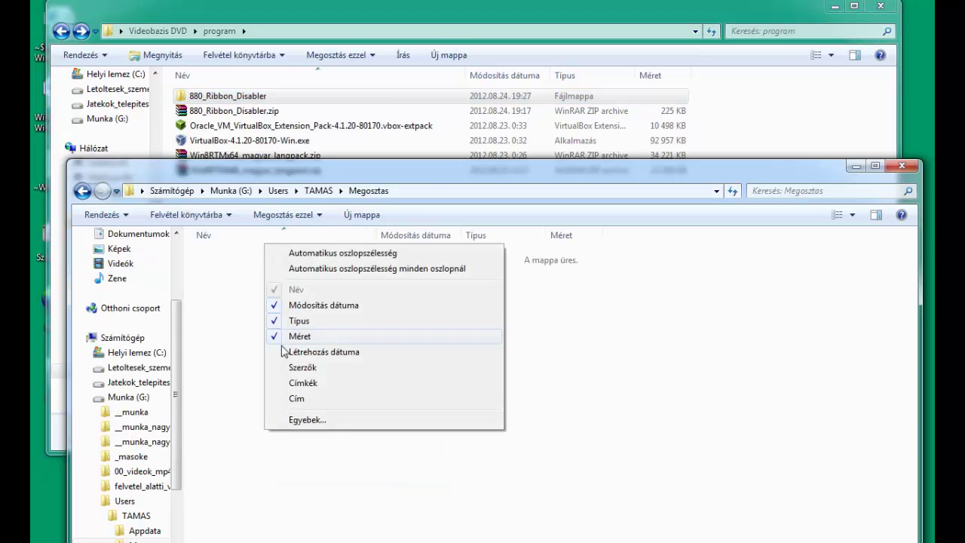
right_click(222, 356)
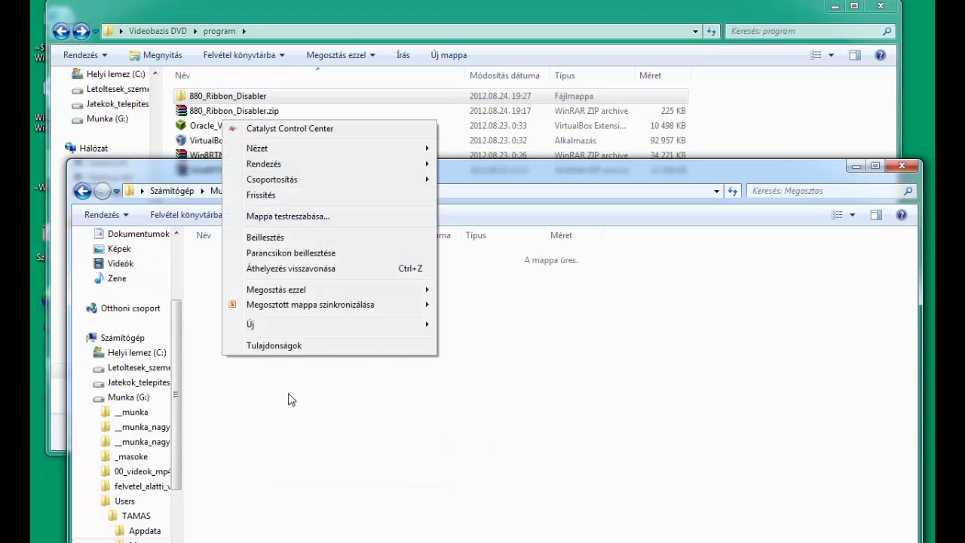
left_click(274, 238)
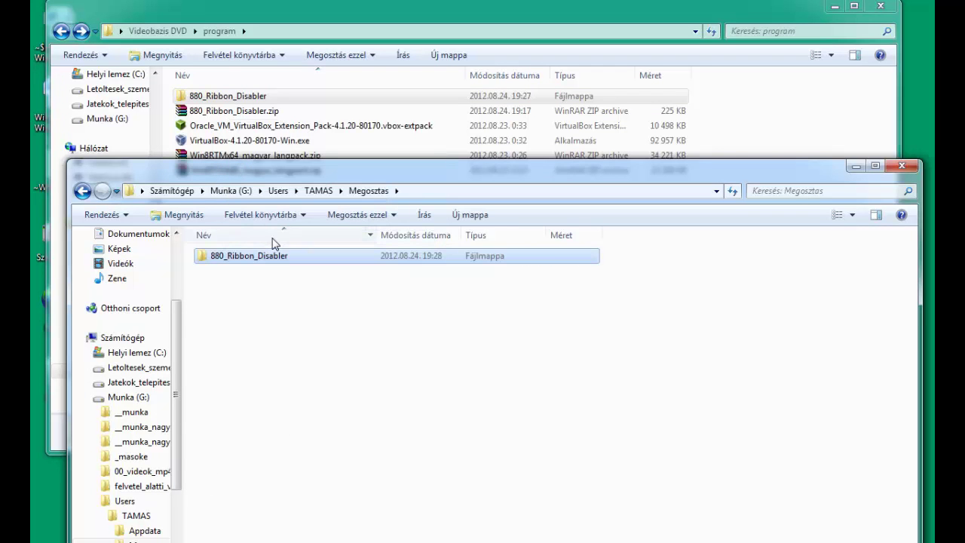
left_click(902, 165)
left_click(836, 6)
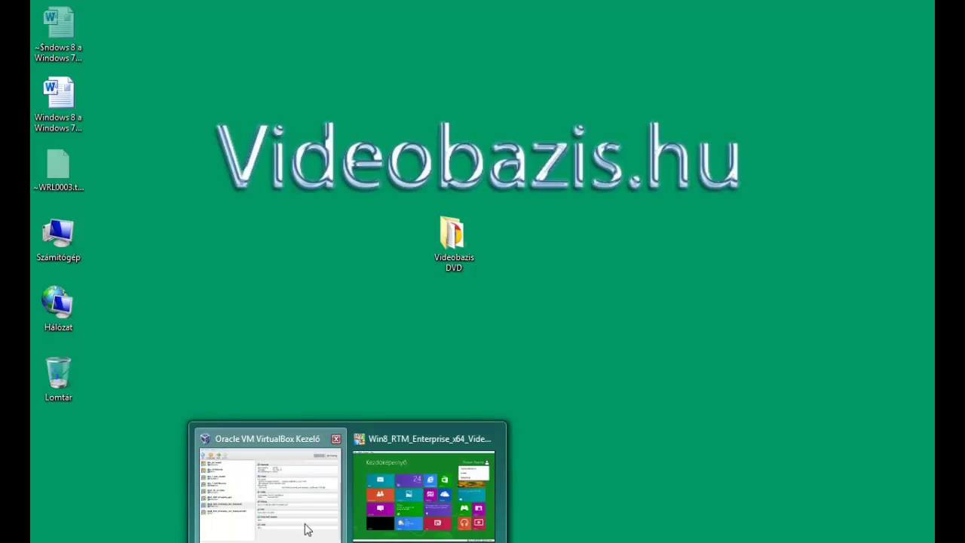
Step: Switch to Oracle VM VirtualBox Manager and open the shared folder settings of the Win8_RTM_Enterprise_x64_Videobazis machine
left_click(304, 525)
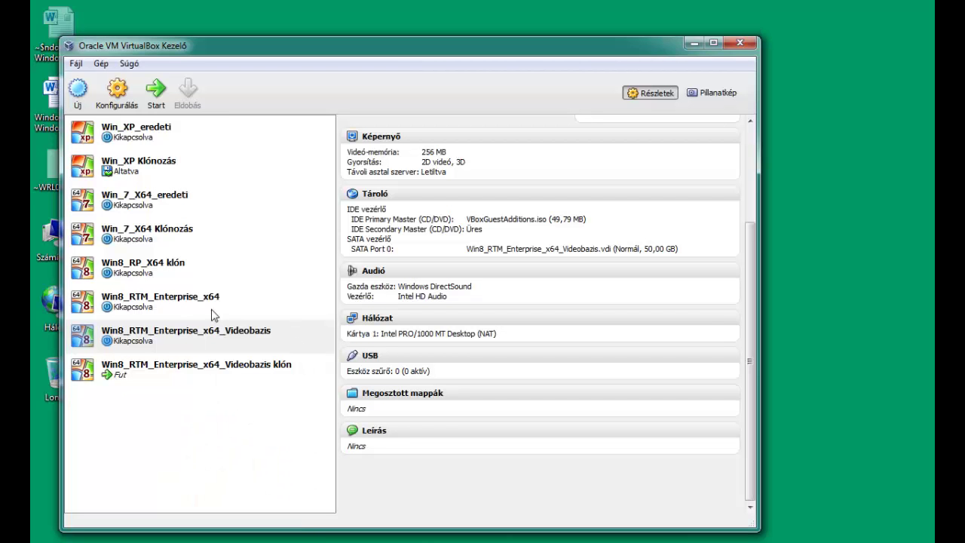
left_click(165, 338)
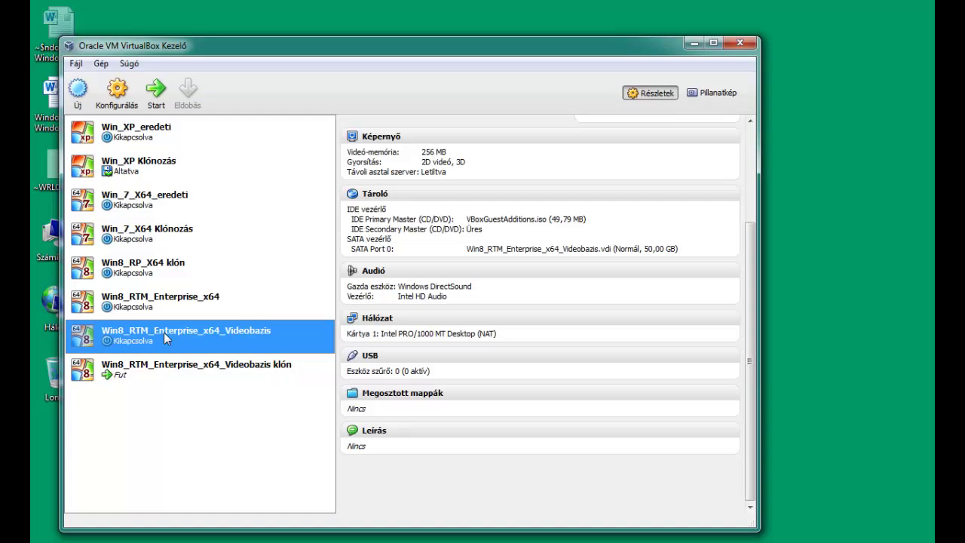
left_click(402, 394)
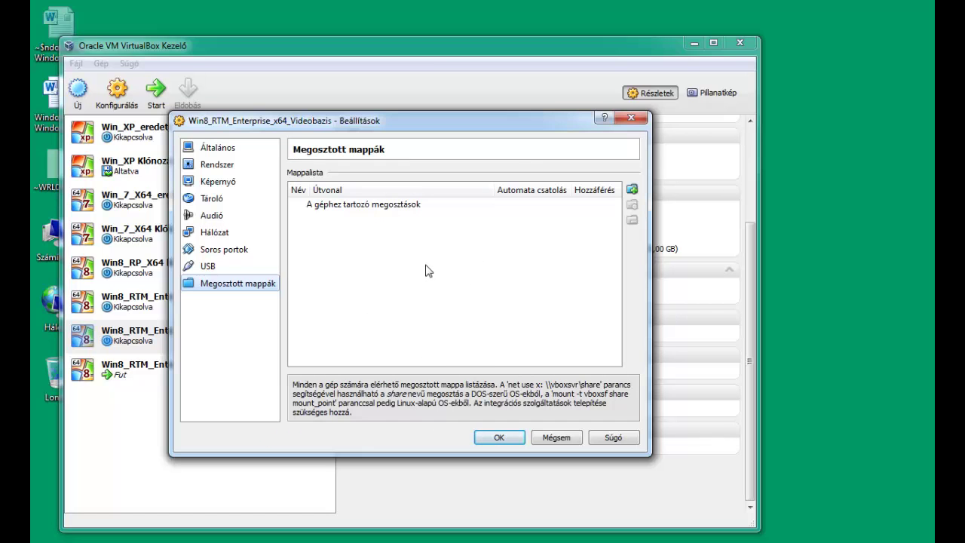
Step: Begin a new shared folder for the machine and choose the Megosztas folder under Users on Munka (G:) as its path
left_click(631, 190)
left_click(506, 241)
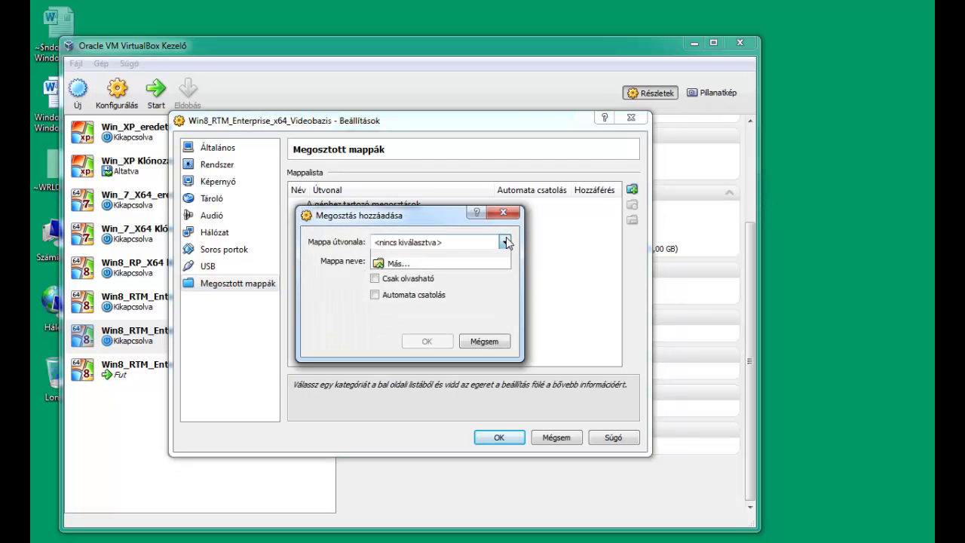
left_click(393, 267)
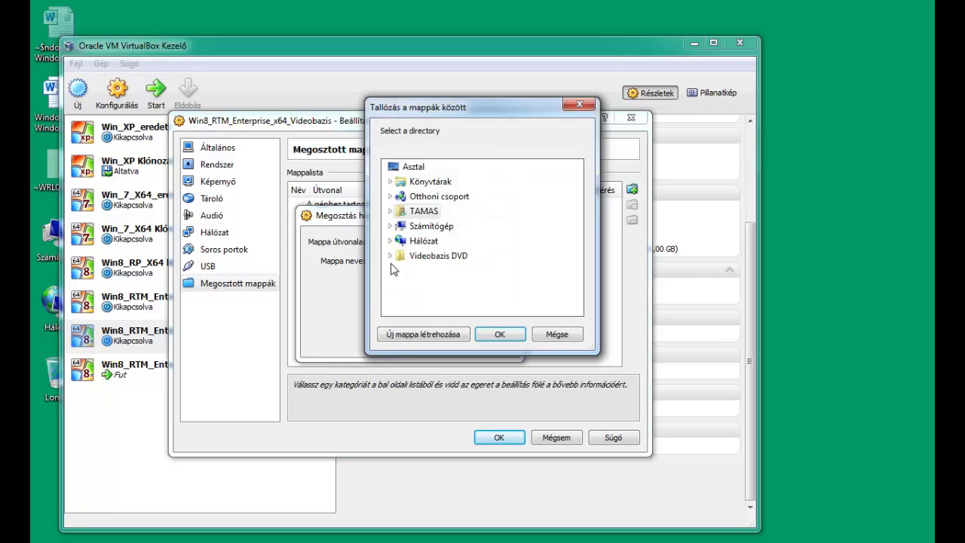
double_click(427, 226)
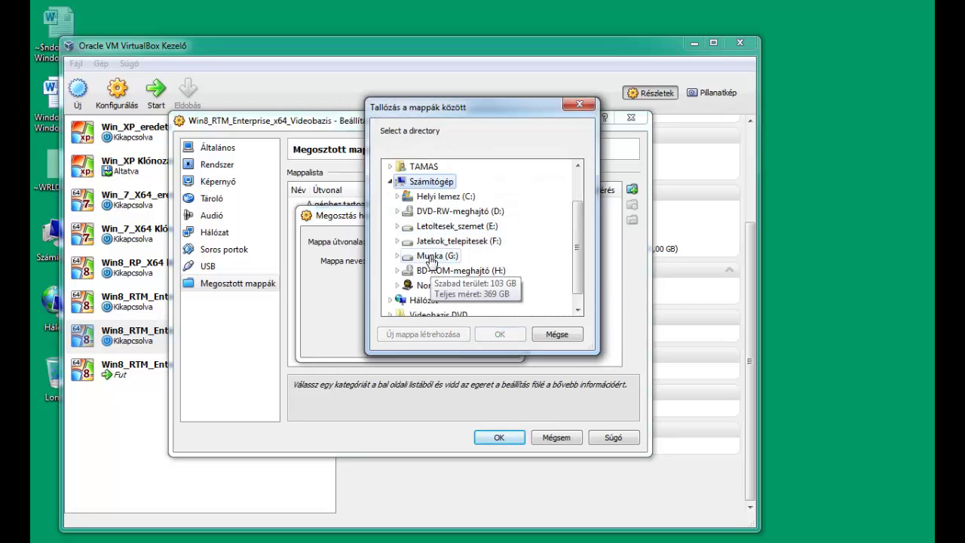
double_click(431, 257)
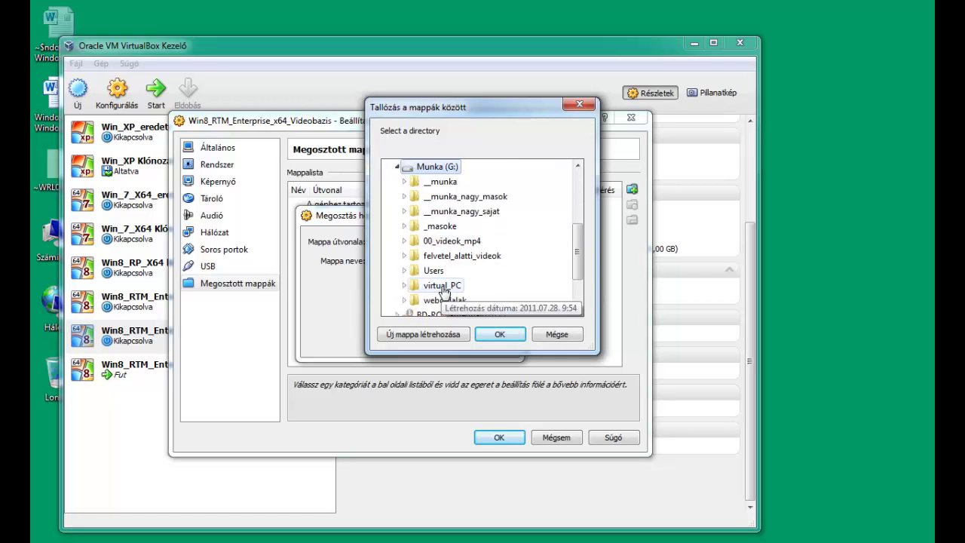
double_click(435, 273)
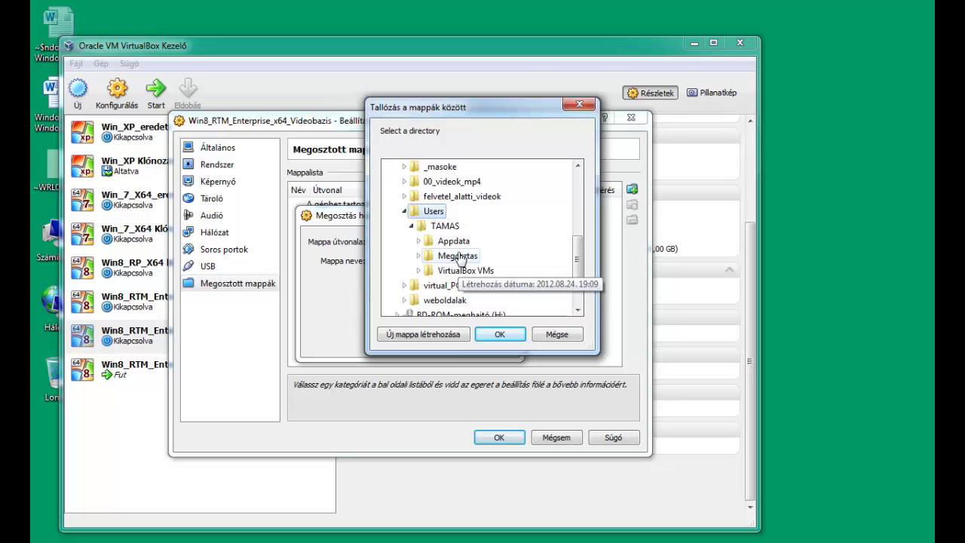
double_click(457, 300)
scroll(460, 298, "down", 1)
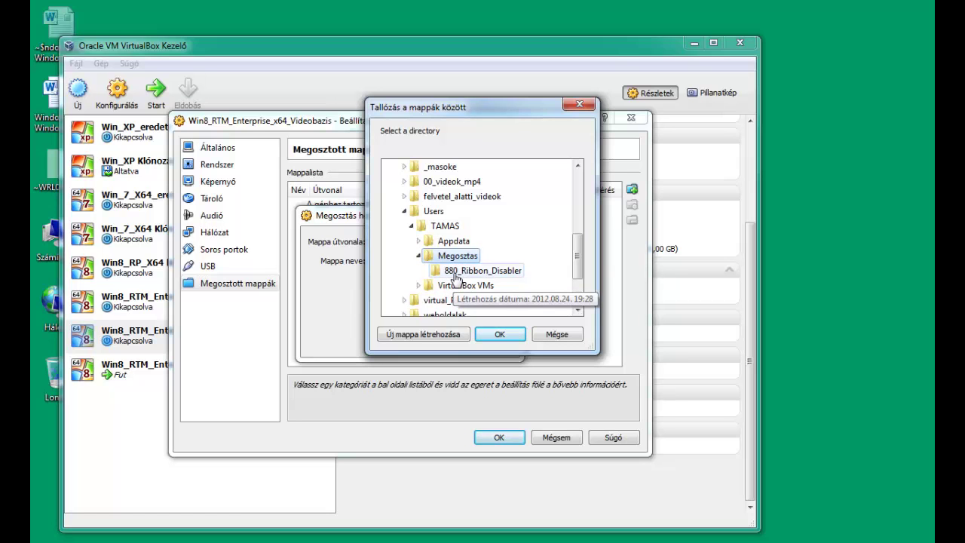
left_click(499, 334)
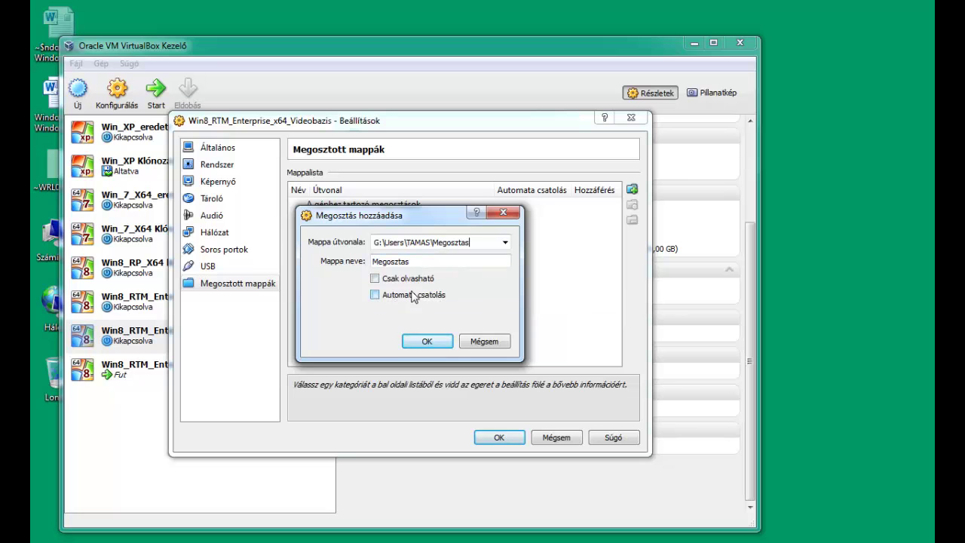
Step: Enable automatic mounting for the Megosztas share, add it to the machine, and save the machine's settings
left_click(374, 295)
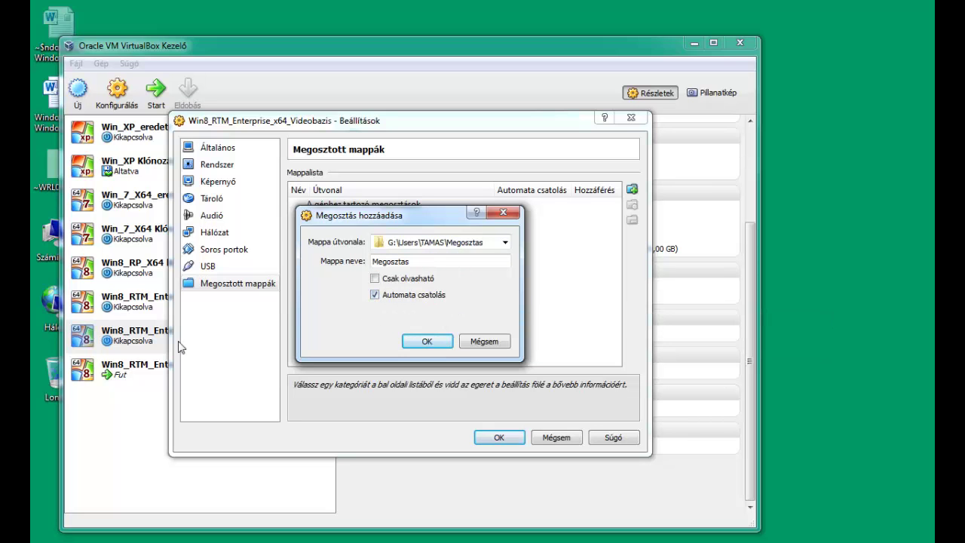
left_click(426, 341)
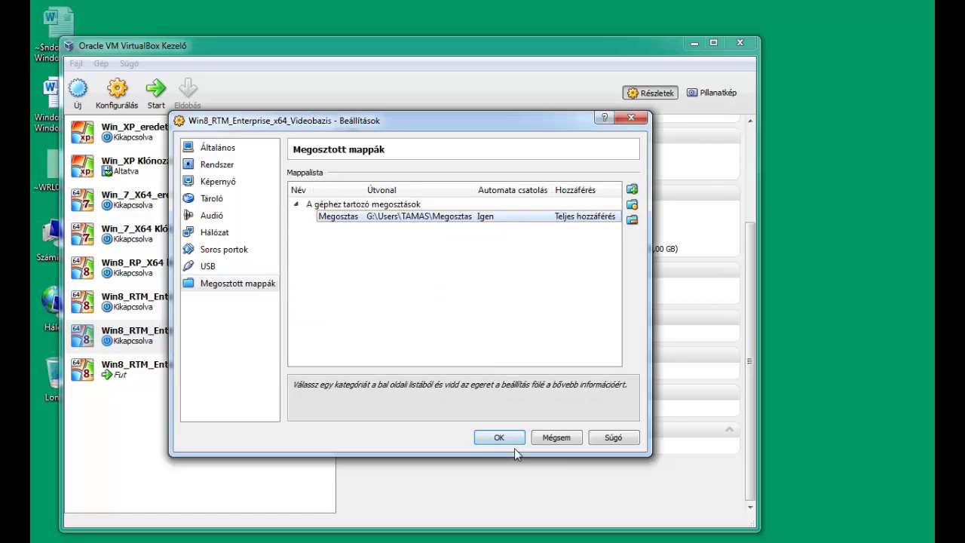
left_click(499, 438)
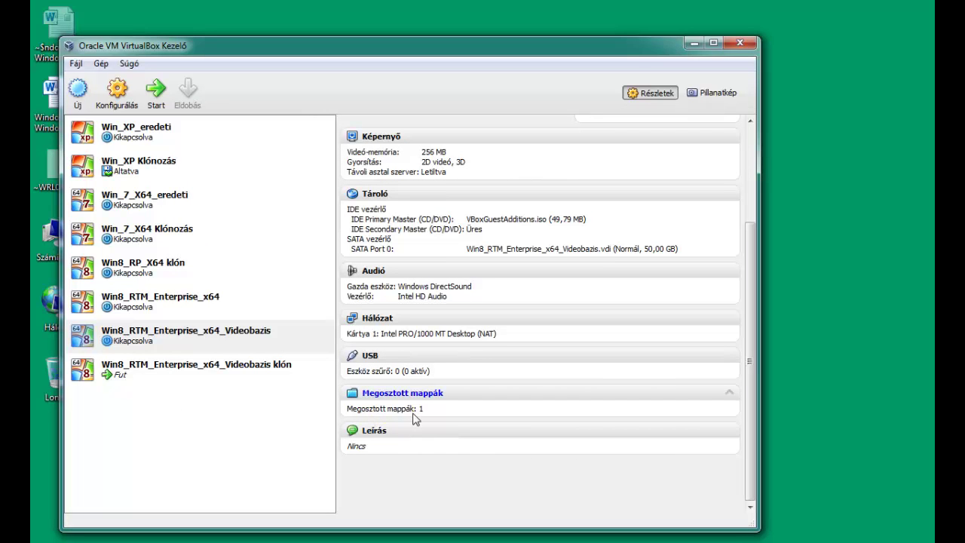
Step: Start the Win8_RTM_Enterprise_x64_Videobazis machine and sign in to Windows 8 with the account password
left_click(213, 337)
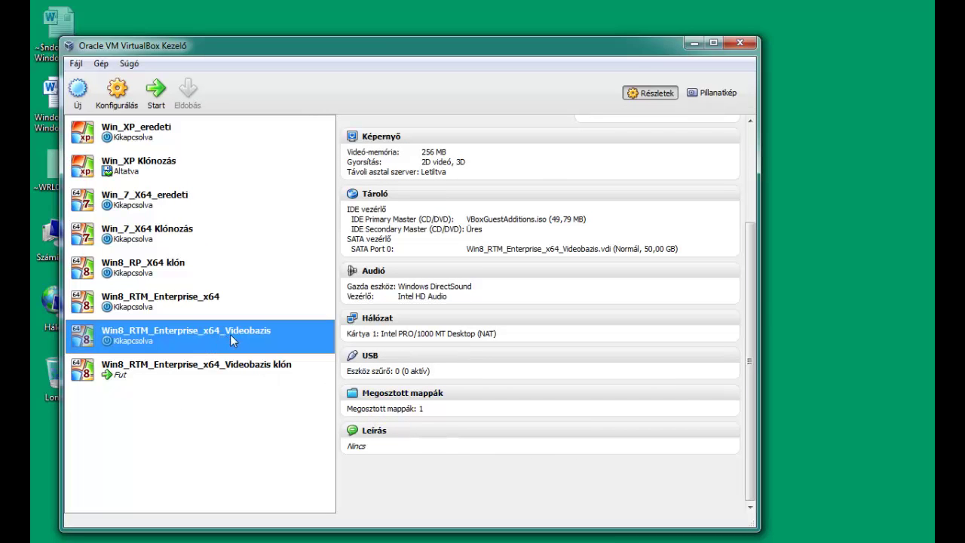
left_click(156, 94)
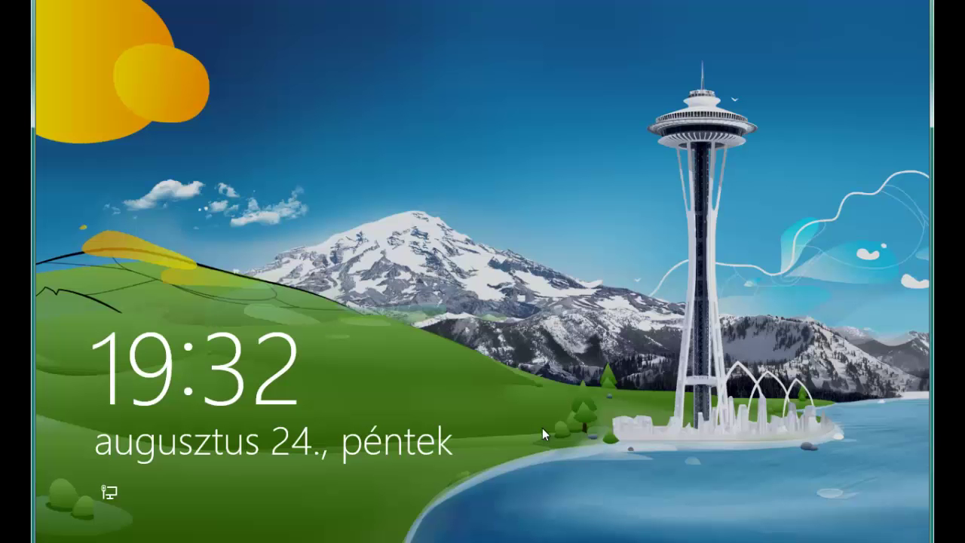
left_click(546, 430)
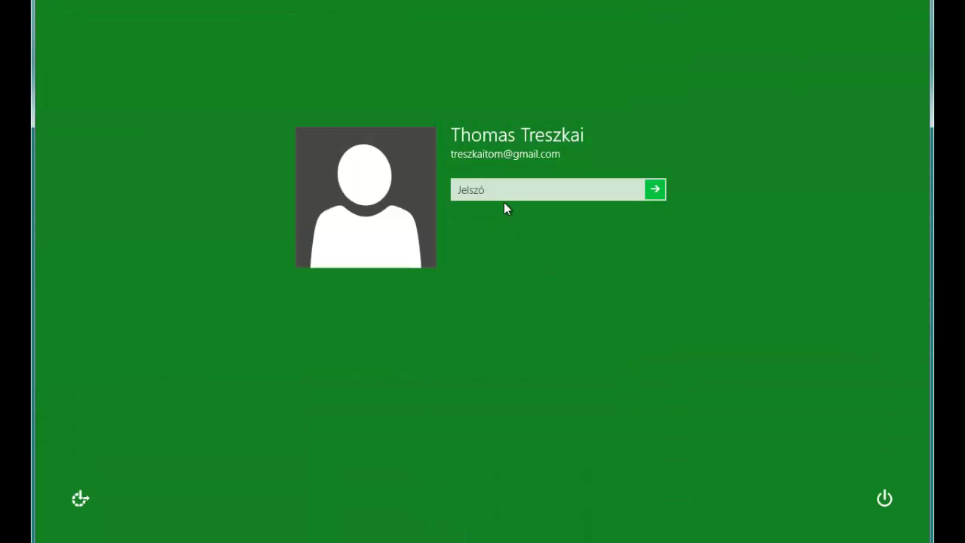
left_click(504, 191)
key("Return")
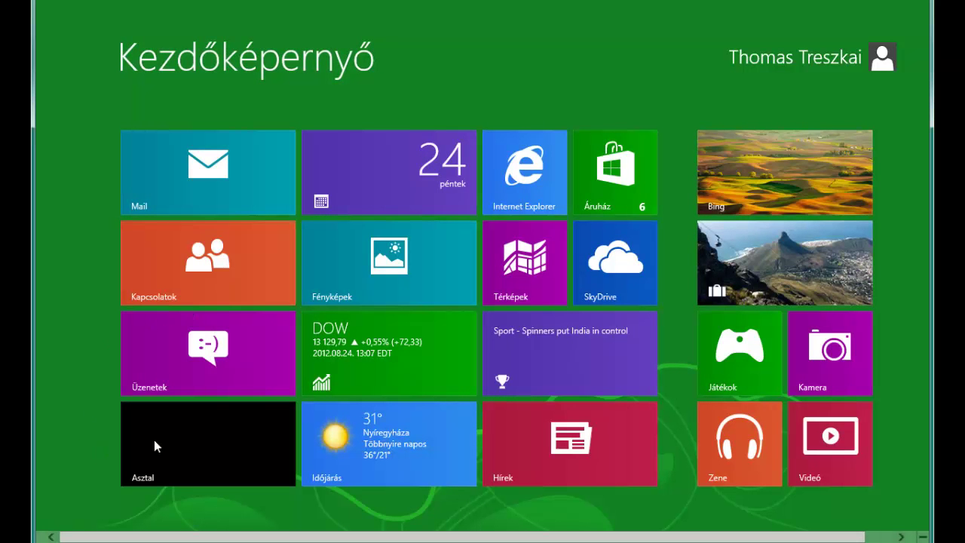
Step: Go to the Windows 8 desktop and open the shared Megosztas (F:) drive in File Explorer
left_click(254, 477)
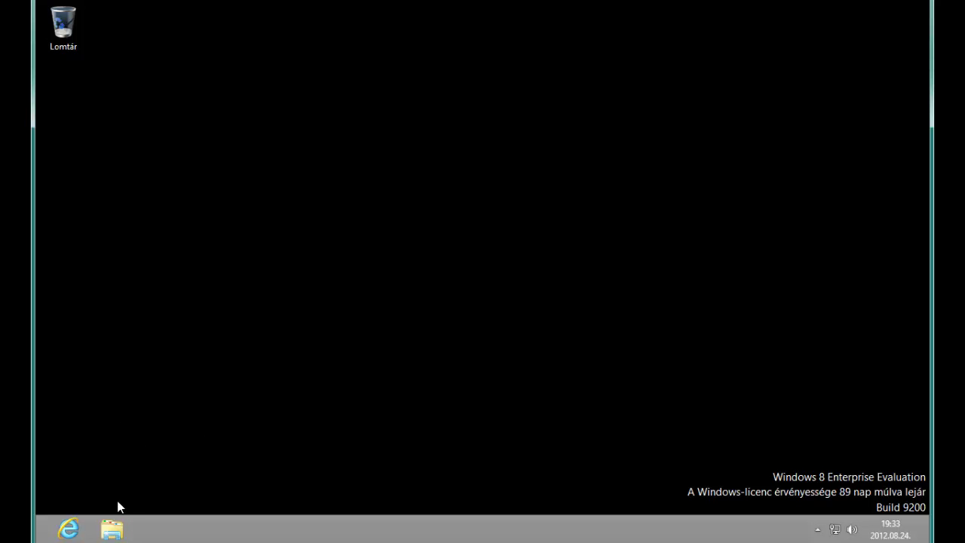
left_click(113, 529)
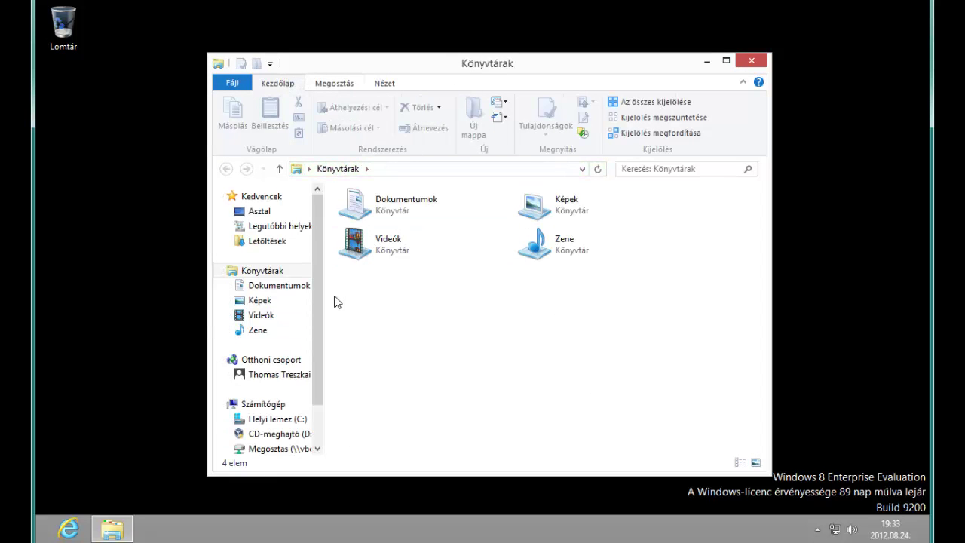
left_click_drag(320, 294, 319, 319)
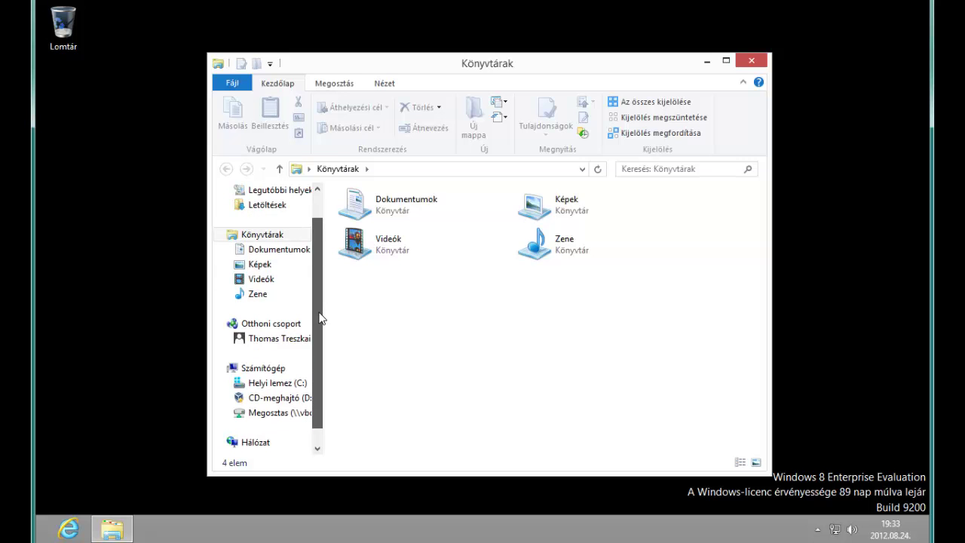
left_click(266, 415)
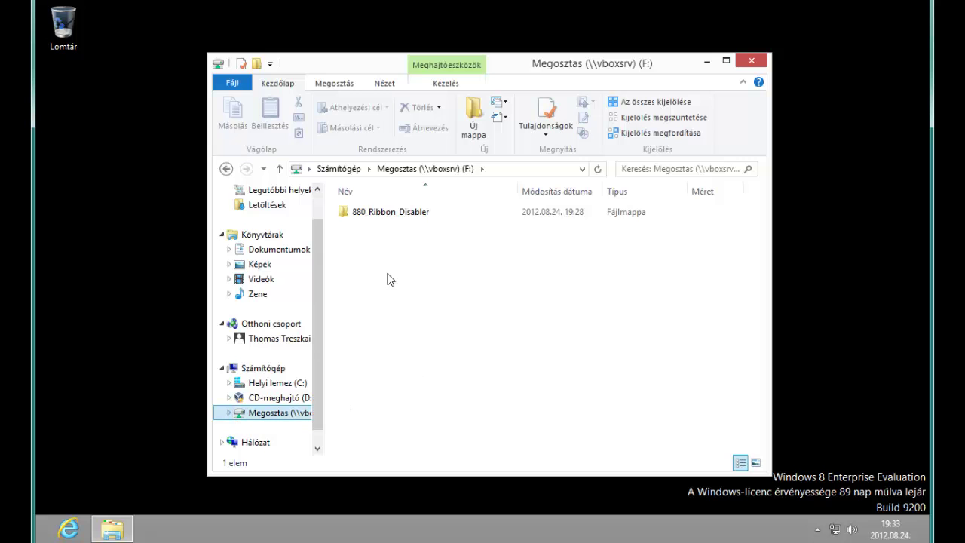
Step: Try to run Ribbon Disabler.exe from the 880_Ribbon_Disabler folder on the Megosztas (F:) drive
left_click(375, 219)
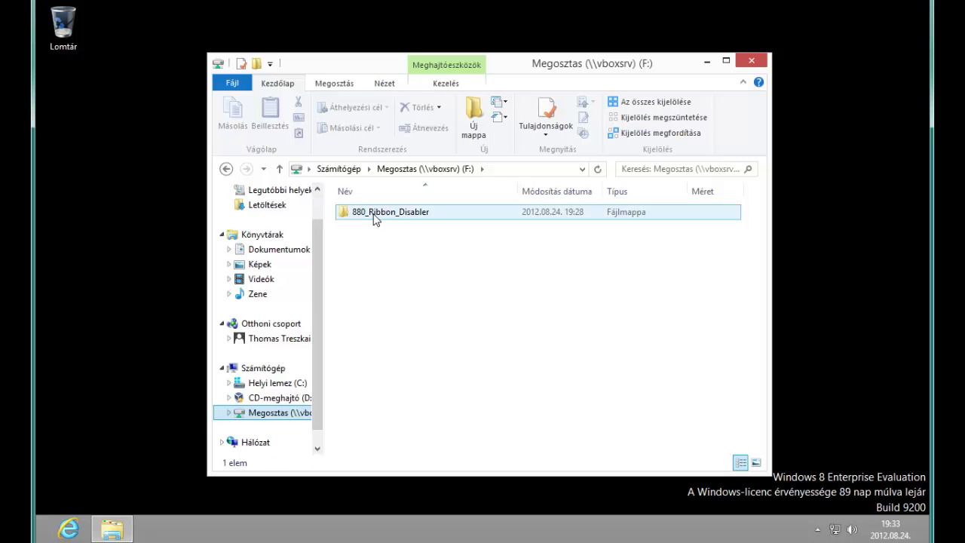
double_click(374, 213)
left_click(375, 219)
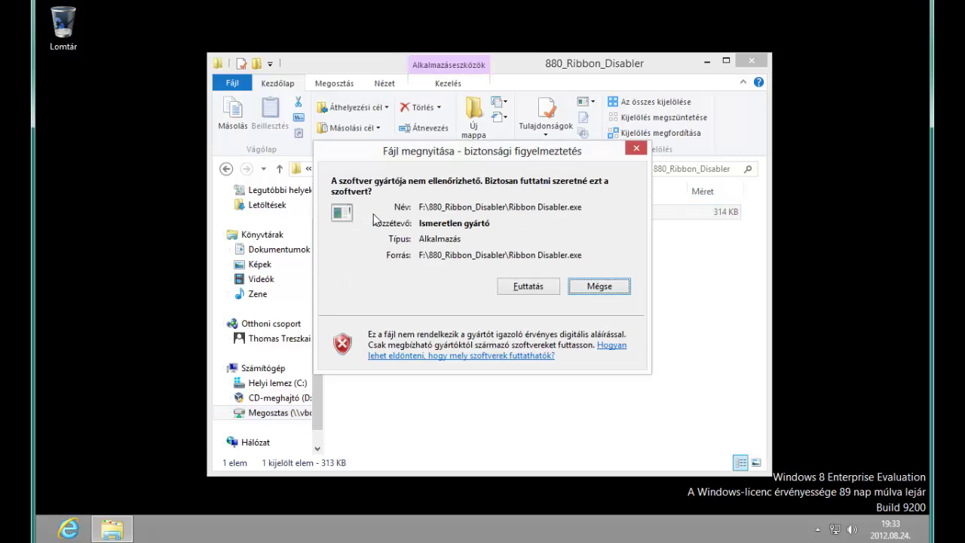
left_click(527, 287)
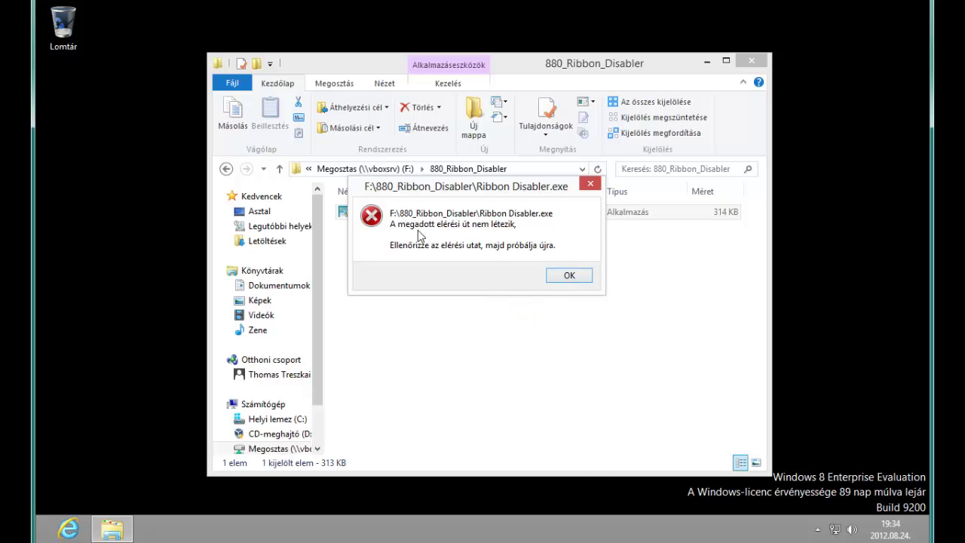
left_click(569, 276)
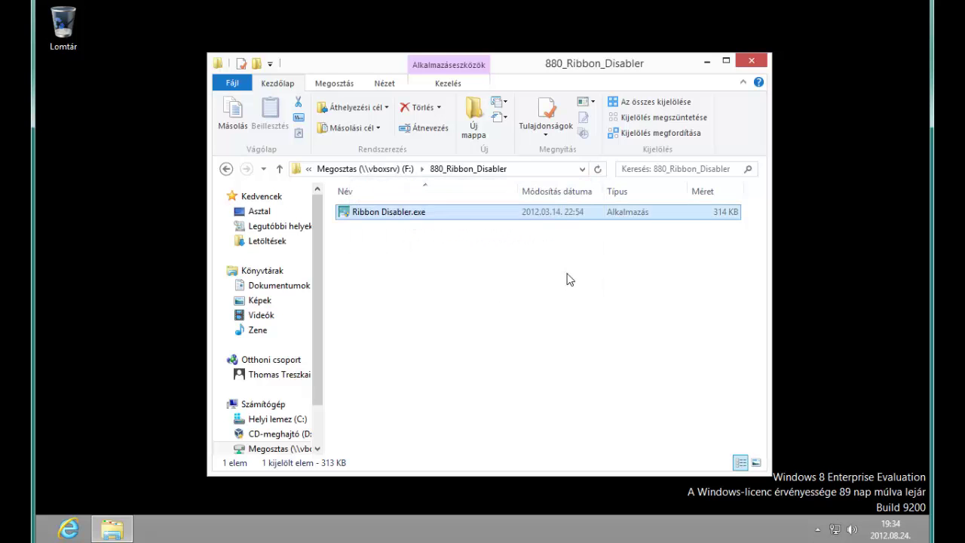
Step: Browse the network to the VBOXSVR computer and open its Megosztas share
scroll(314, 334, "down", 3)
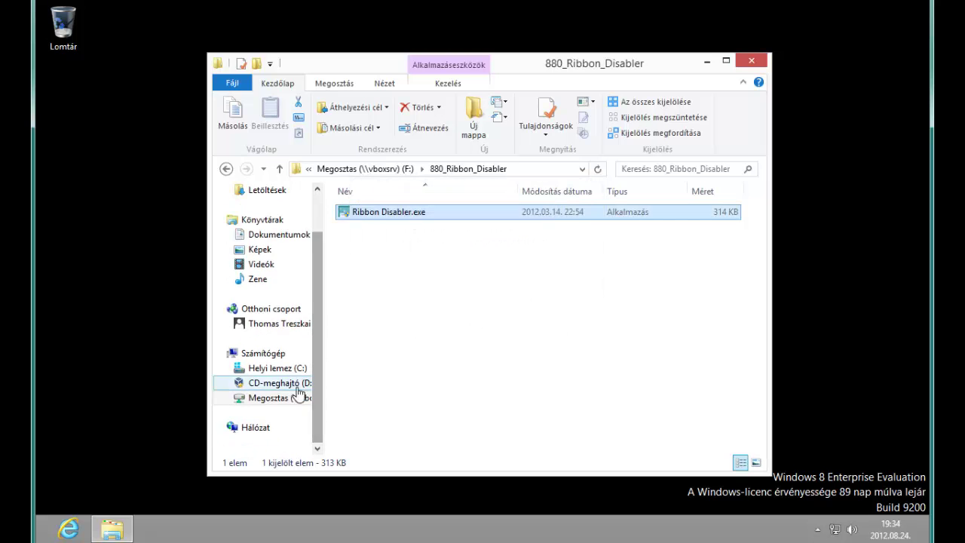
left_click(240, 428)
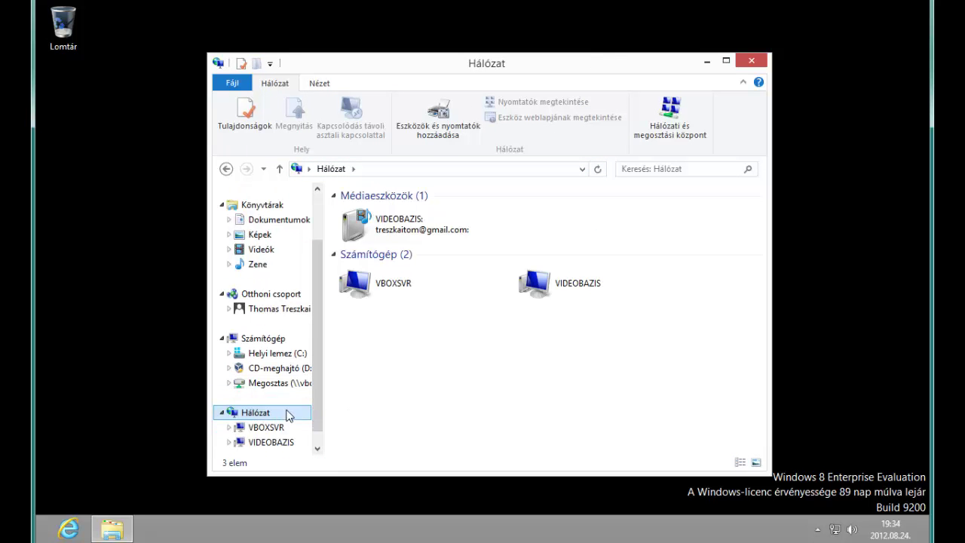
left_click(231, 427)
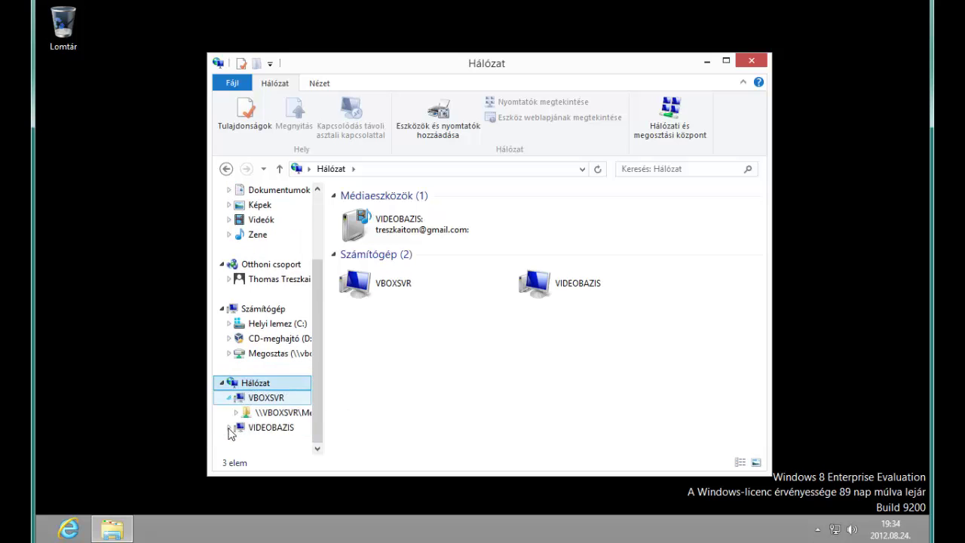
left_click(299, 418)
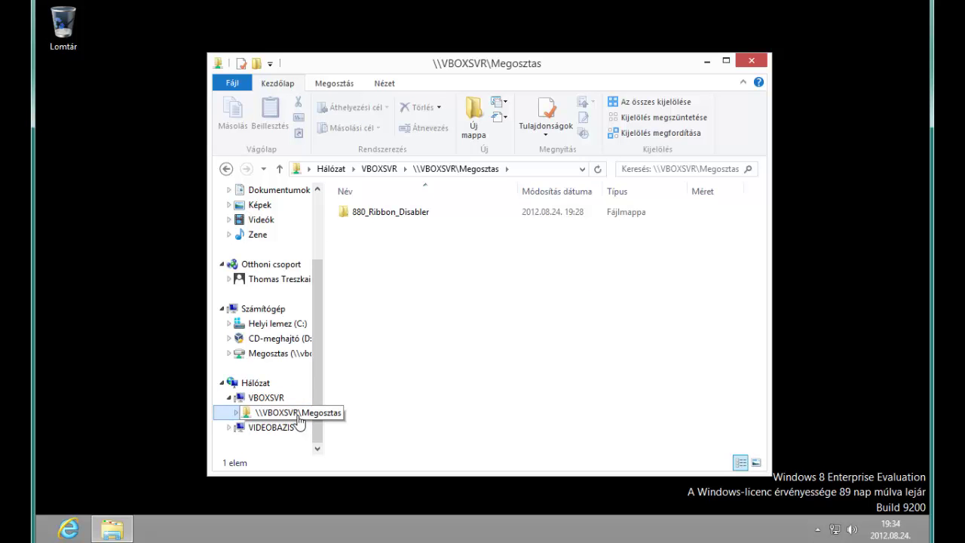
Step: Open the 880_Ribbon_Disabler folder and run Ribbon Disabler.exe, allowing it to make changes to the computer
double_click(382, 215)
double_click(382, 214)
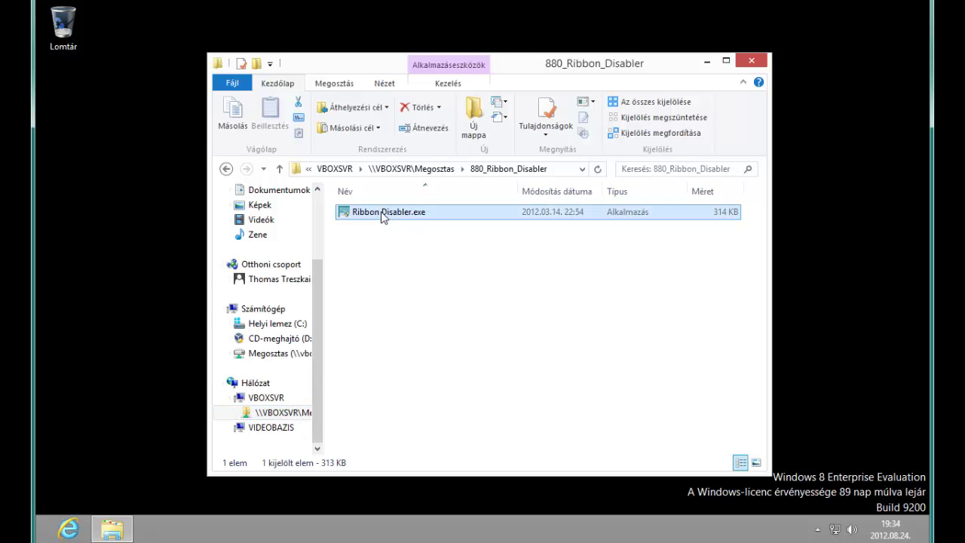
left_click(525, 289)
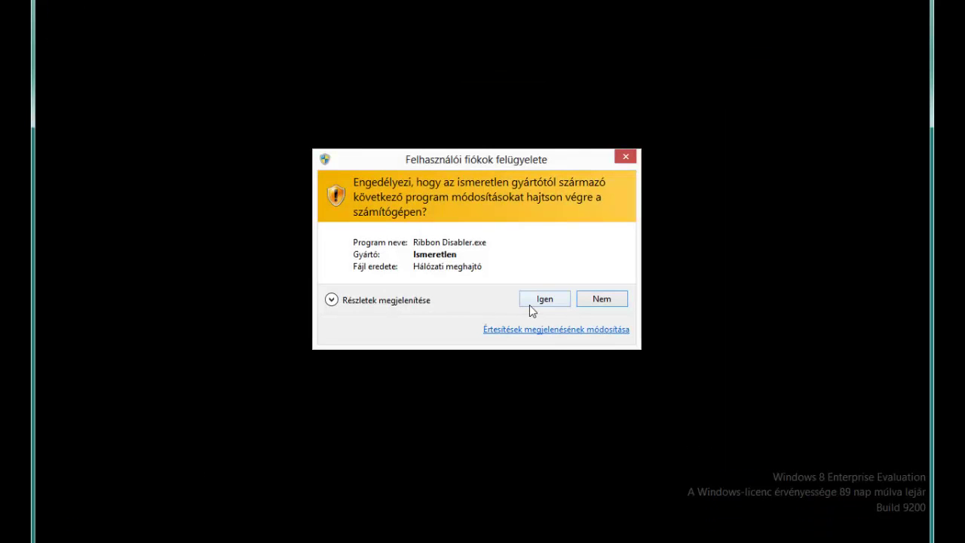
left_click(530, 302)
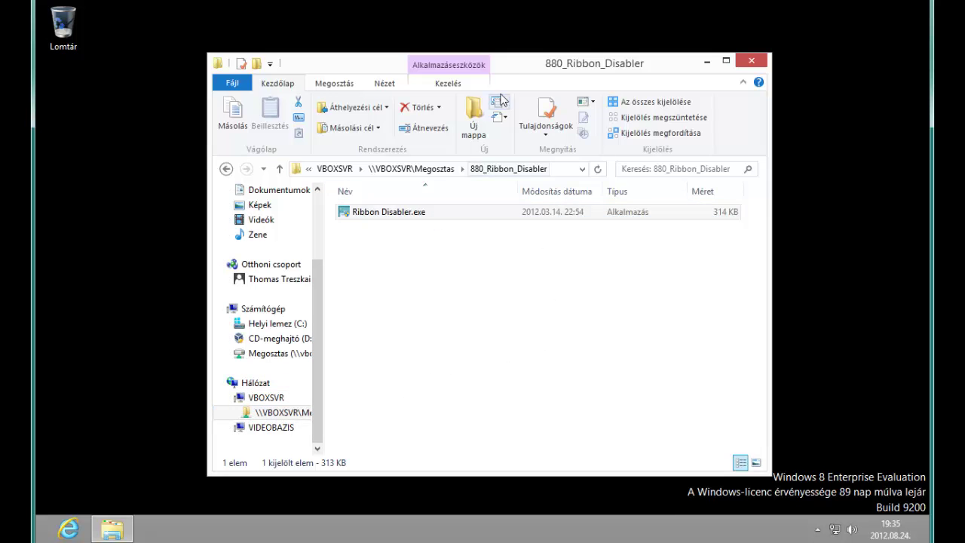
left_click_drag(505, 74, 524, 68)
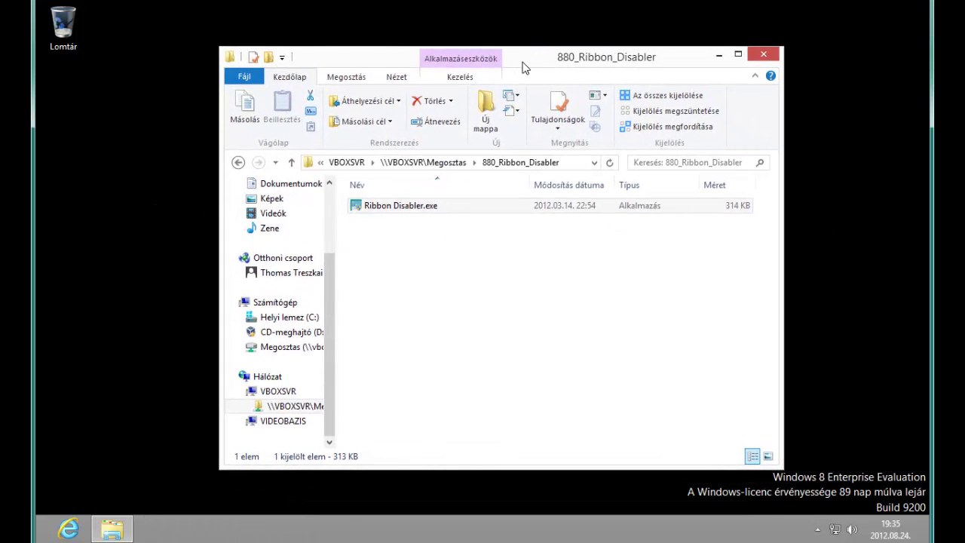
Step: Launch Ribbon Disabler.exe again, accepting the security warning and the User Account Control request
left_click(398, 214)
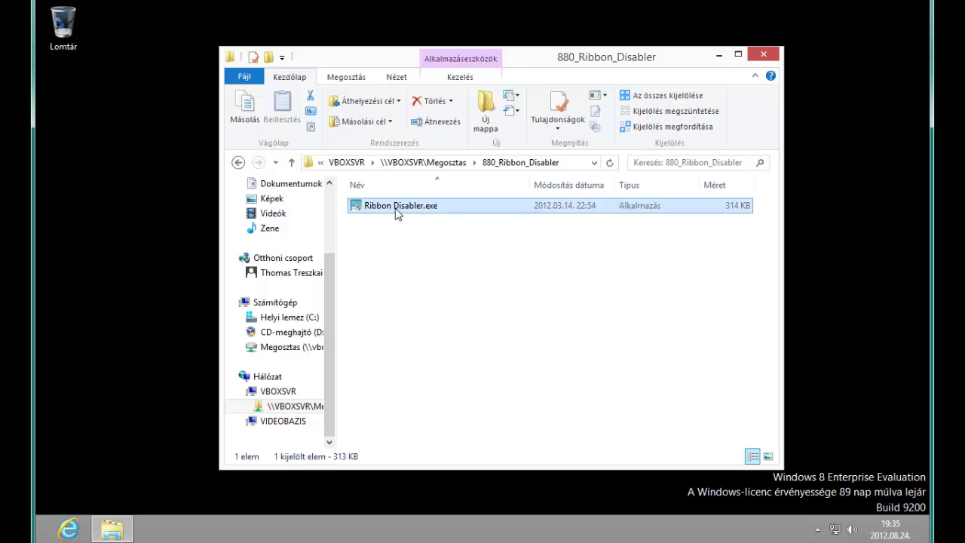
double_click(396, 208)
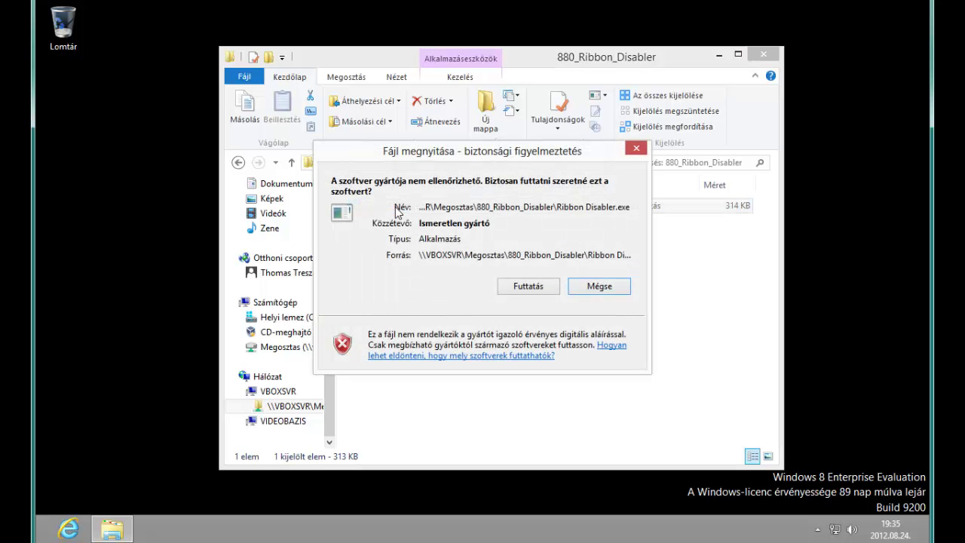
left_click(512, 285)
left_click(545, 302)
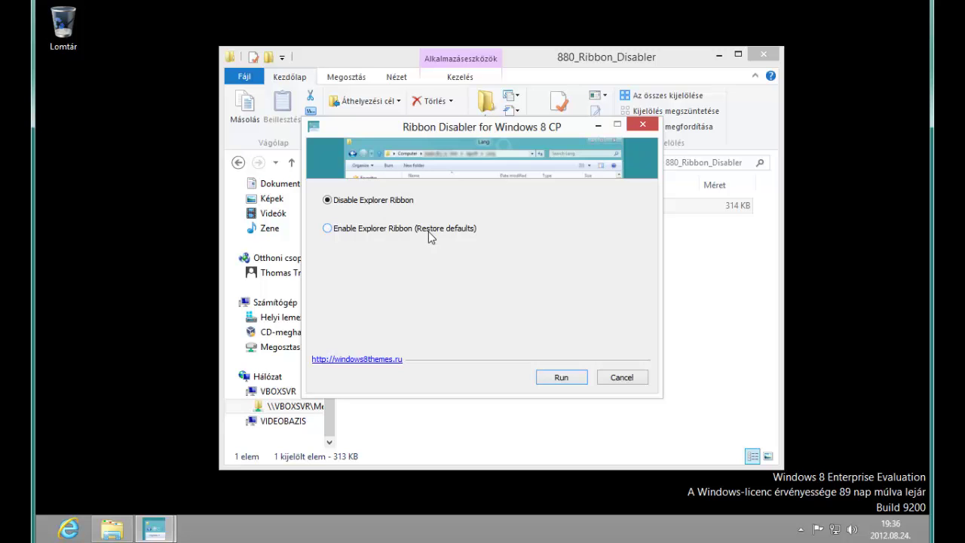
Step: Apply the Disable Explorer Ribbon option, finish the tool and log off from Windows
left_click(555, 374)
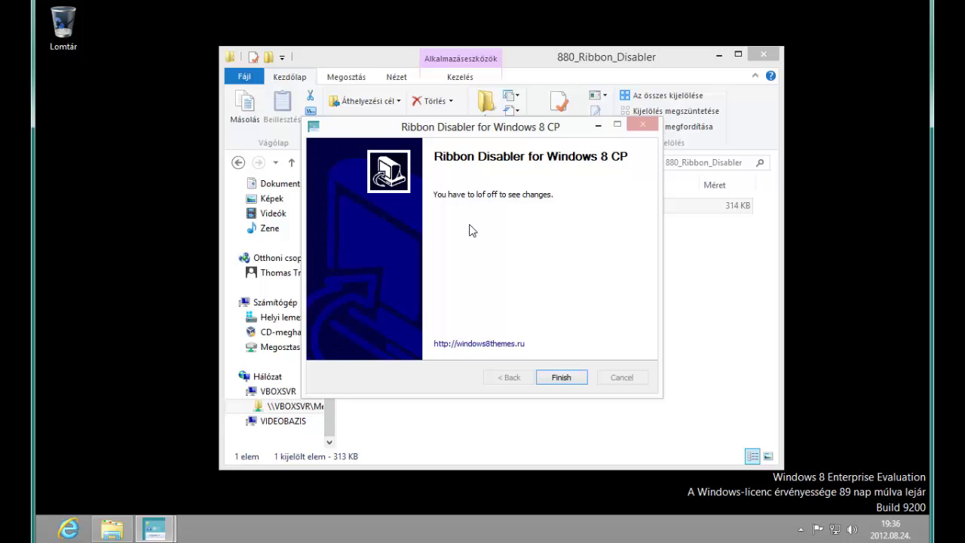
left_click(568, 380)
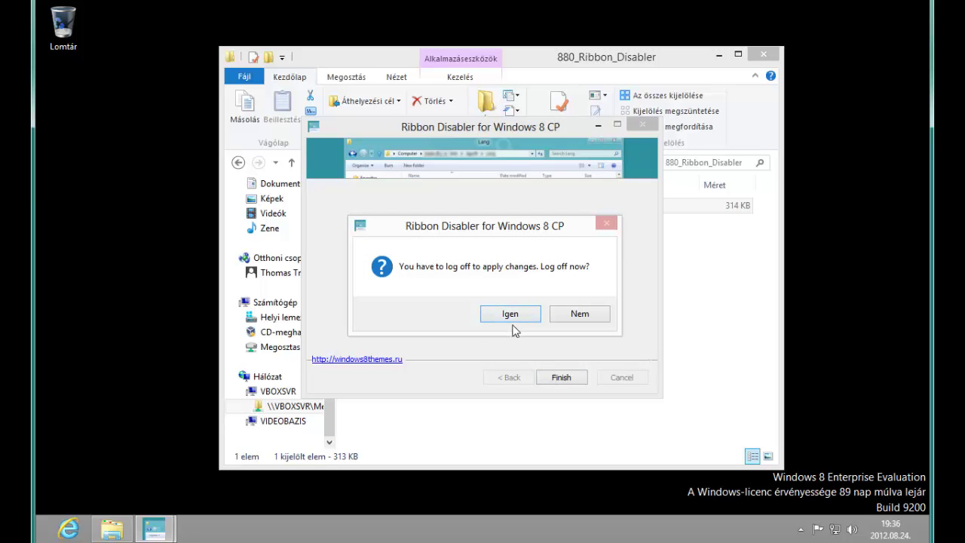
left_click(510, 312)
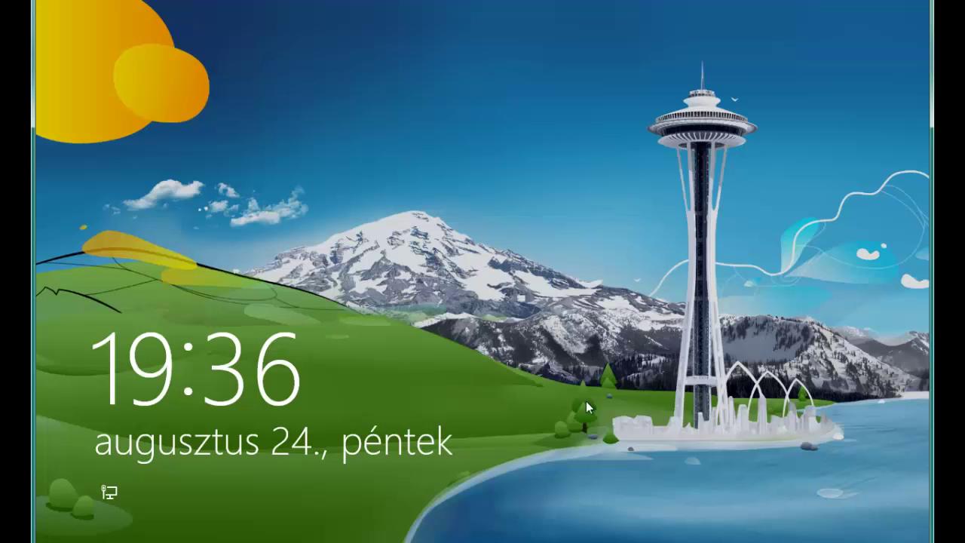
Step: Sign back in to Windows 8 with the account password and open File Explorer on the desktop
left_click(586, 402)
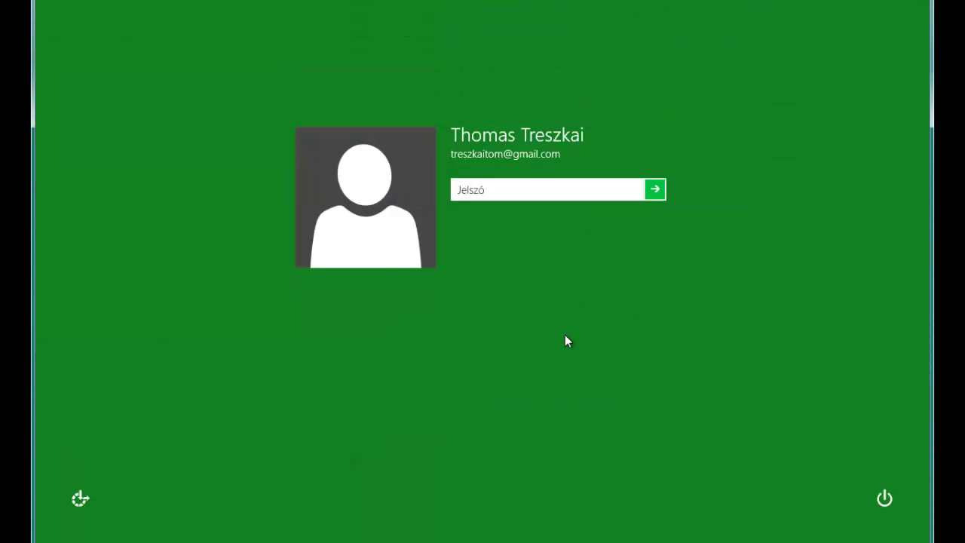
type("•••••••")
key("Return")
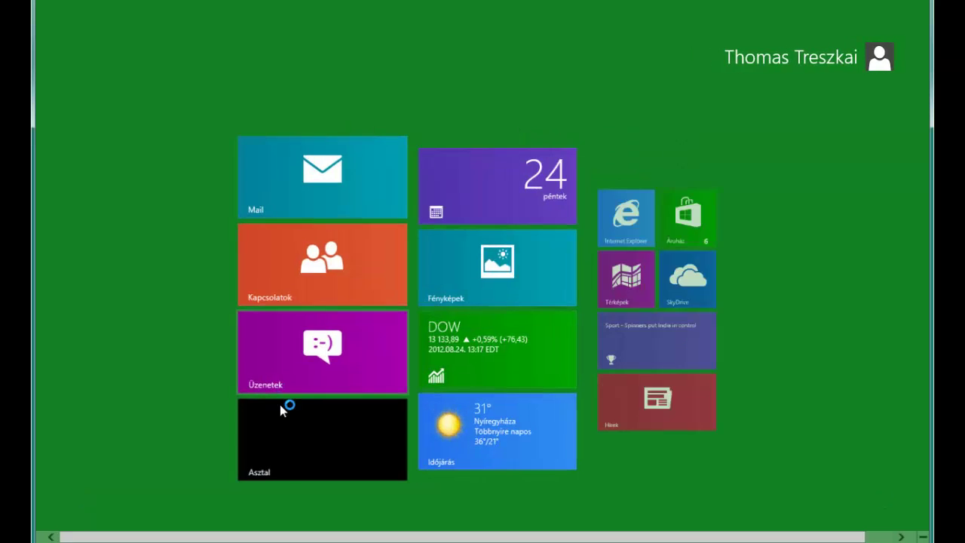
left_click(234, 436)
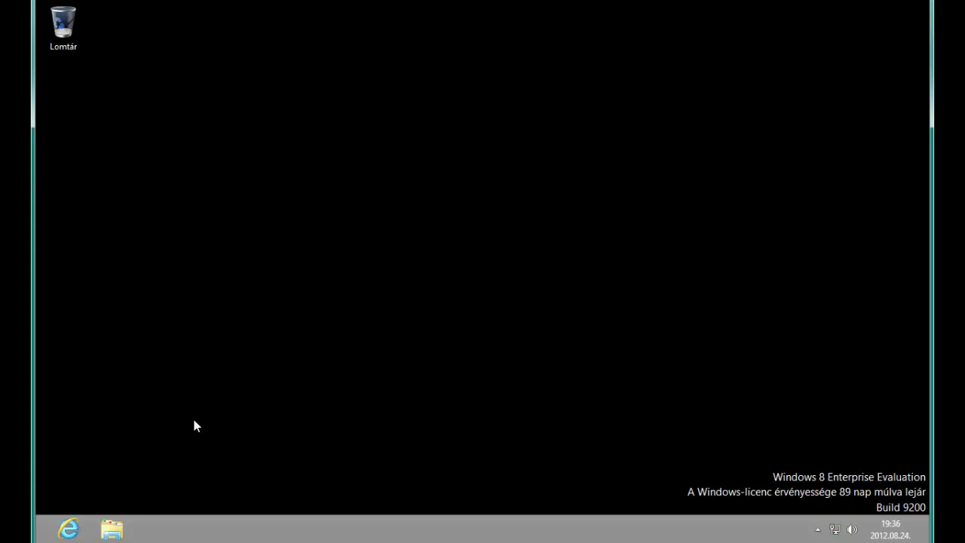
left_click(115, 529)
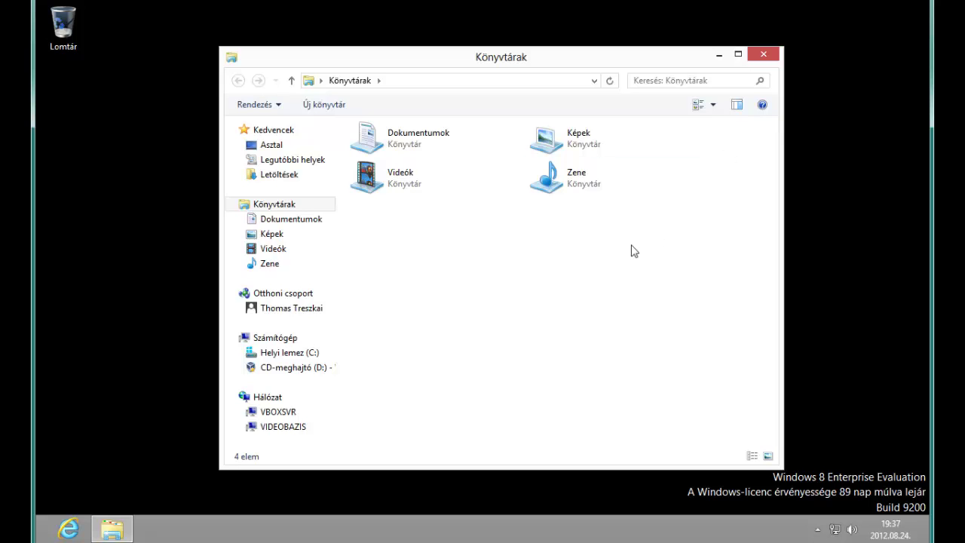
Step: Open 880_Ribbon_Disabler in the Megosztas share on VBOXSVR and run Ribbon Disabler.exe with permission to make changes
left_click(270, 411)
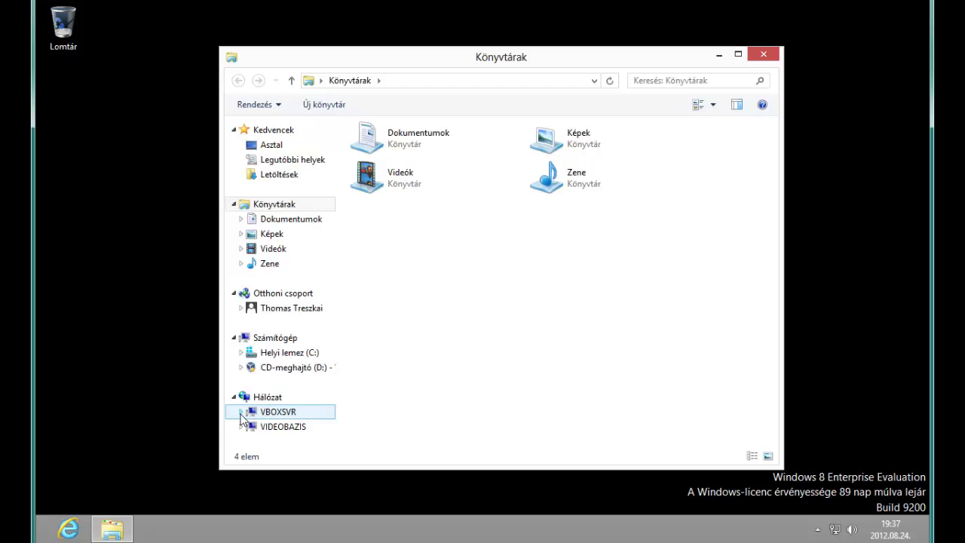
left_click(291, 428)
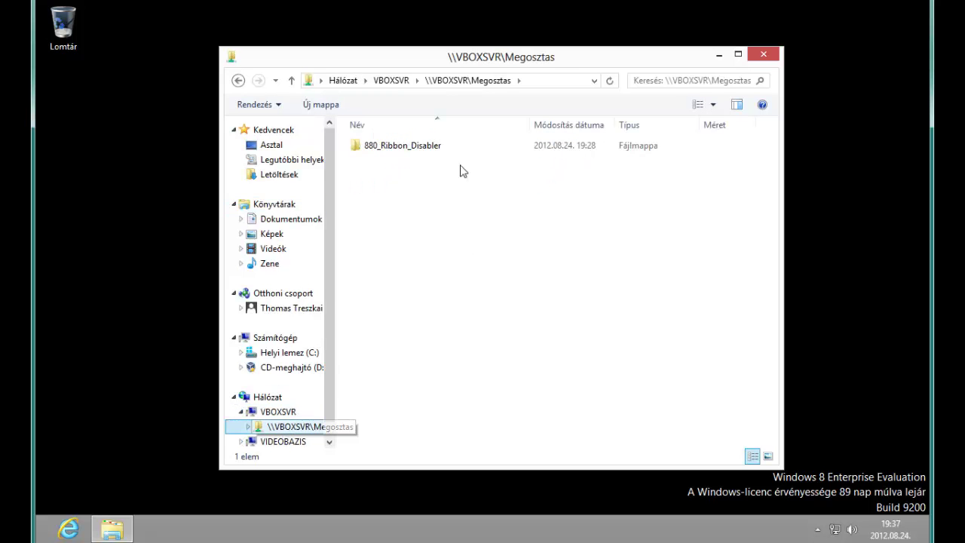
double_click(405, 148)
double_click(405, 151)
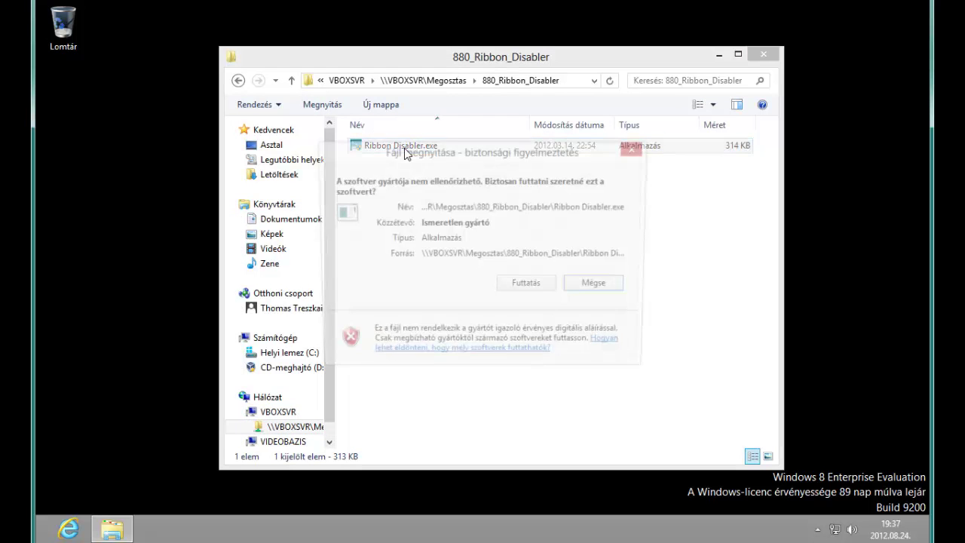
left_click(520, 282)
left_click(530, 298)
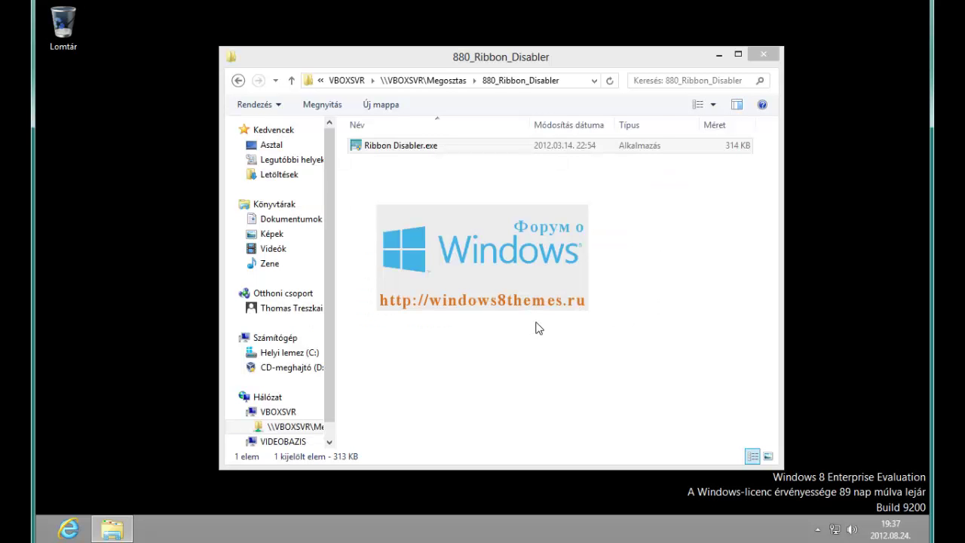
Step: Apply the Enable Explorer Ribbon (Restore defaults) option, finish the tool and log off, dismissing any error dialog
left_click(381, 228)
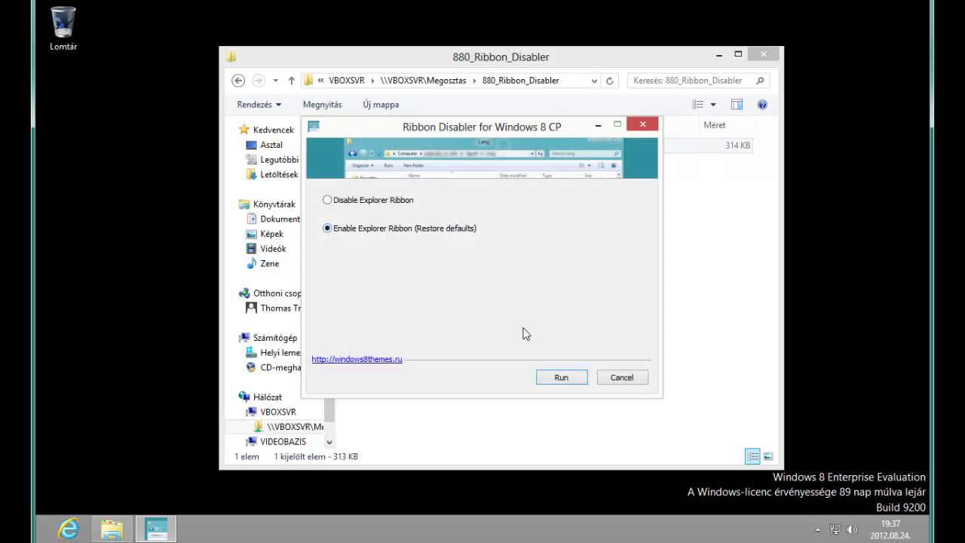
left_click(563, 376)
left_click(562, 379)
left_click(508, 312)
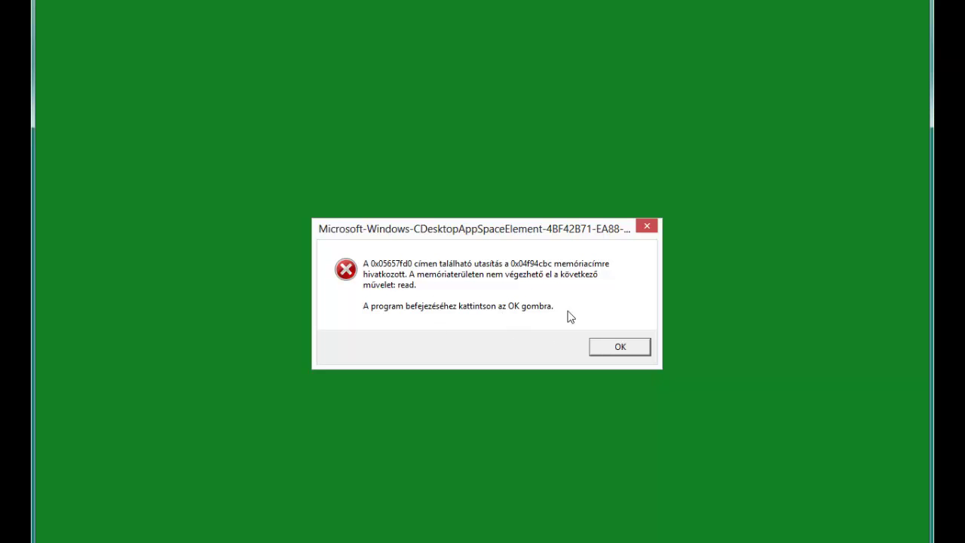
left_click(622, 348)
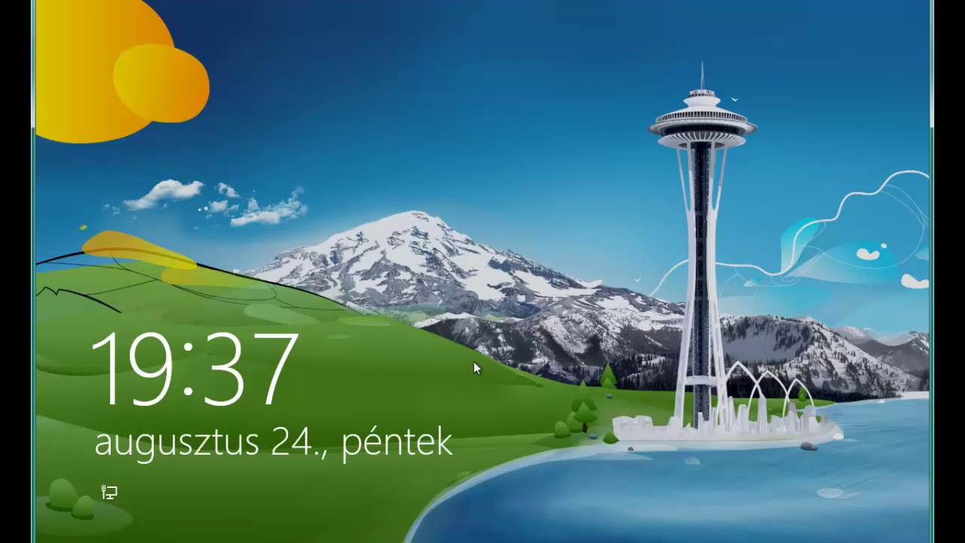
Step: Sign in with the account password after logging off, go to the desktop and open File Explorer
left_click(473, 361)
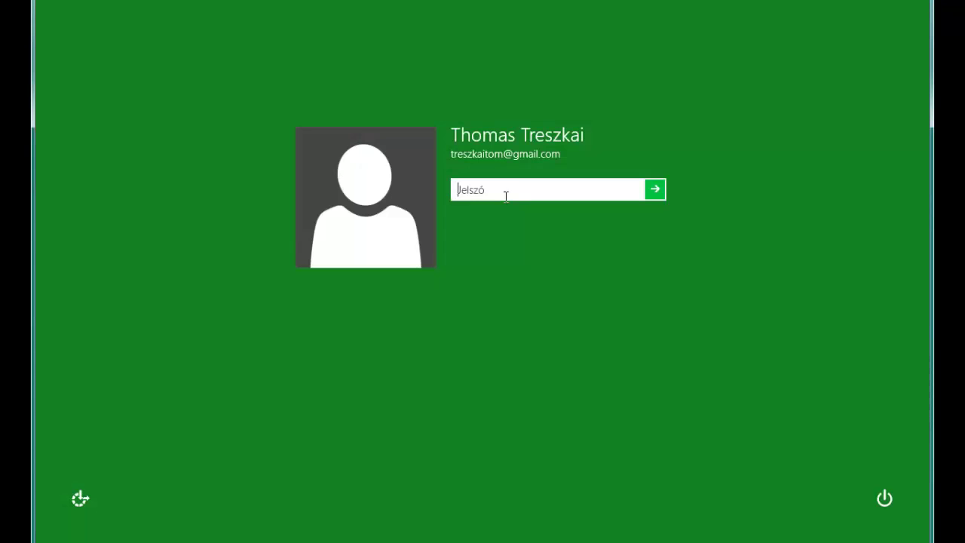
type("aa")
key("BackSpace")
key("BackSpace")
type("a")
key("Return")
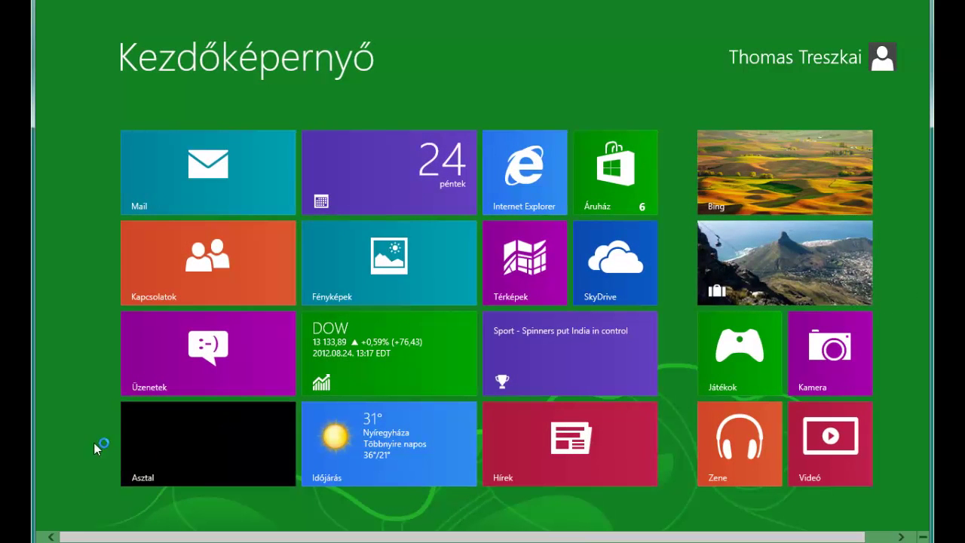
left_click(210, 445)
left_click(112, 528)
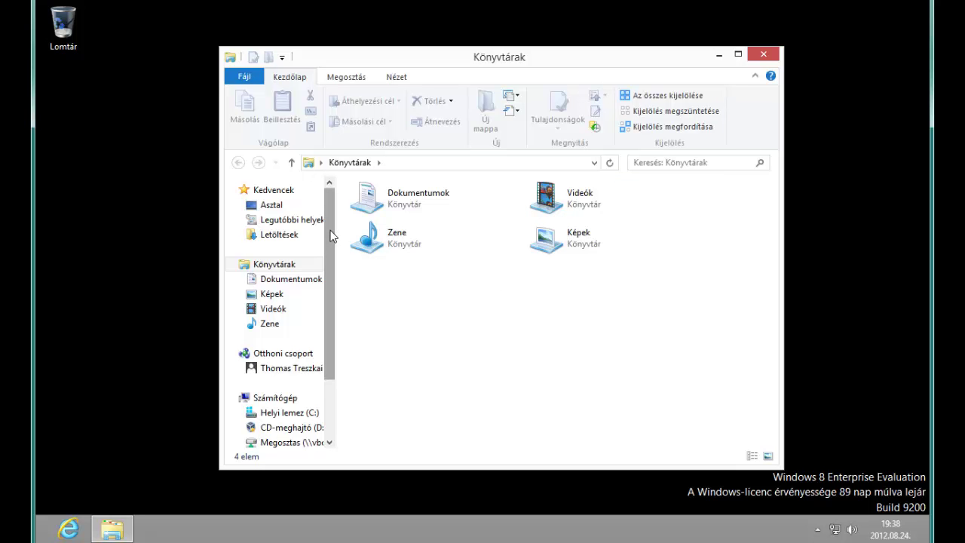
Step: Expand the VBOXSVR computer under the network and open its Megosztas share
scroll(330, 301, "down", 3)
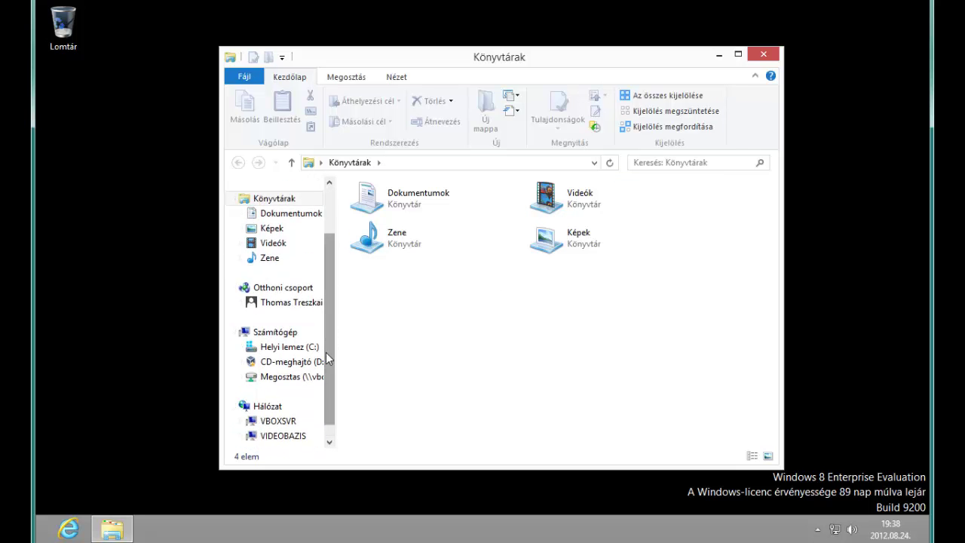
left_click(241, 421)
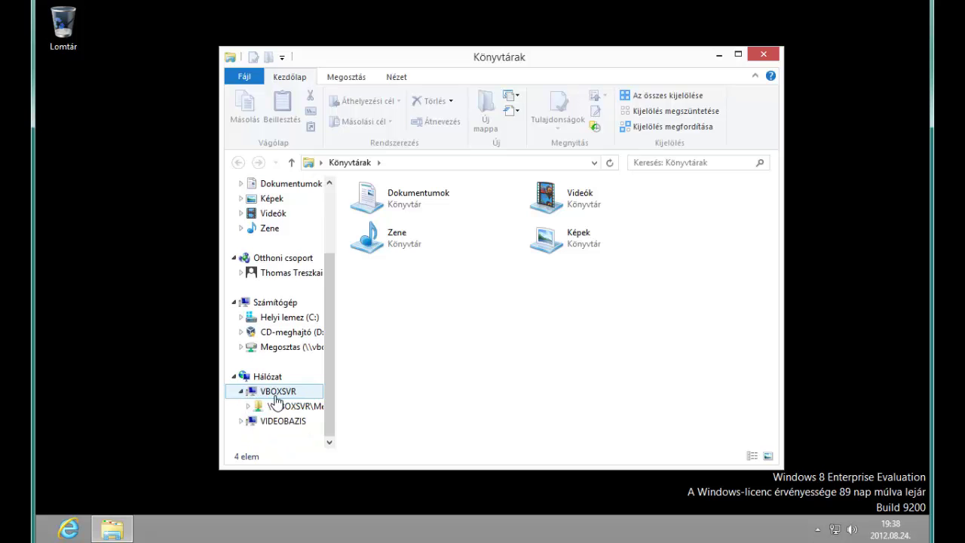
left_click(313, 408)
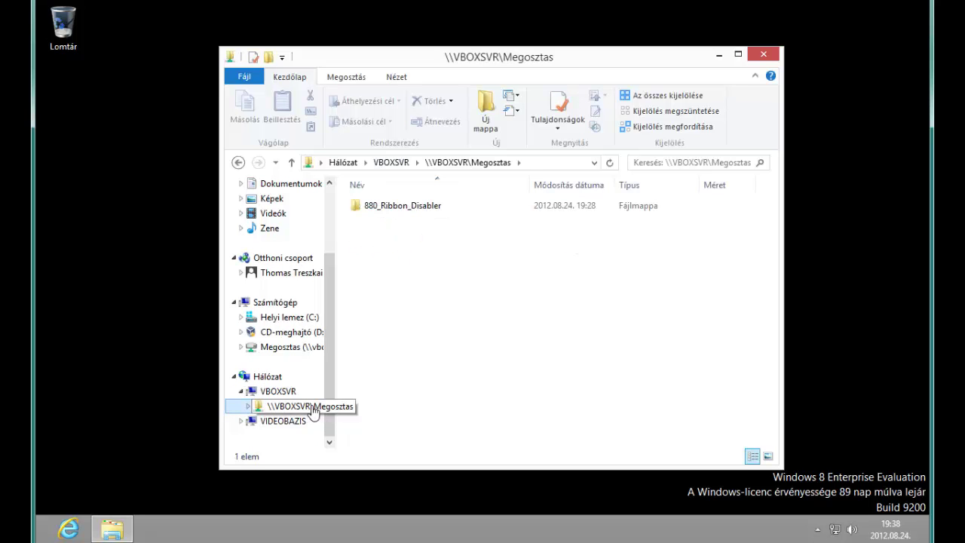